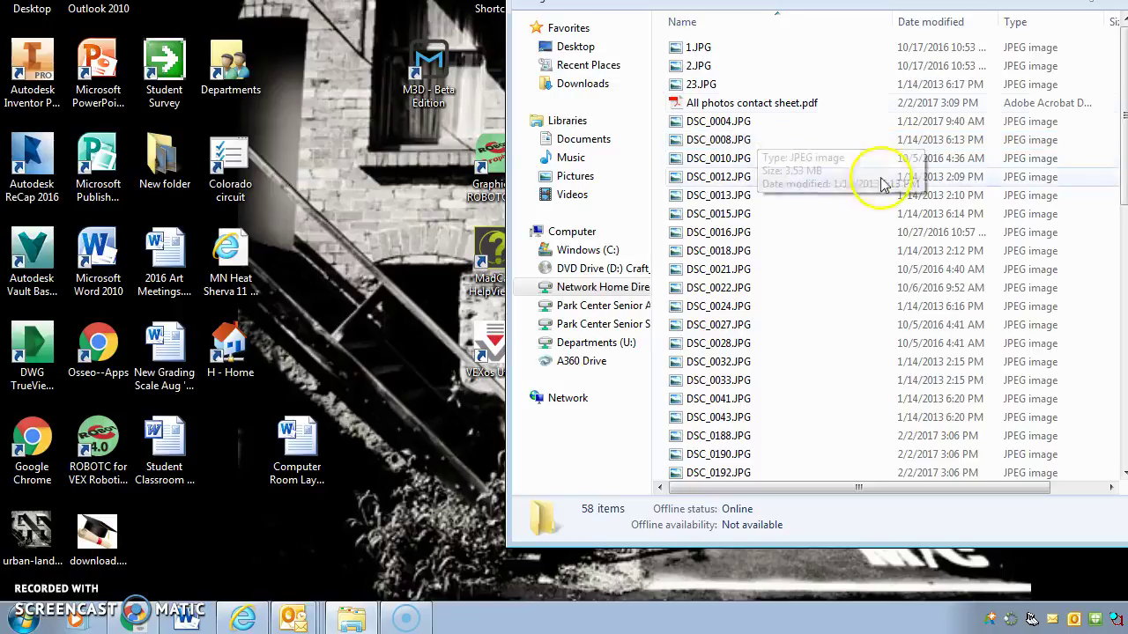
Step: Scroll through the folder's JPEG photo files in Windows Explorer
left_click_drag(1120, 91, 1121, 110)
scroll(1105, 112, "down", 1)
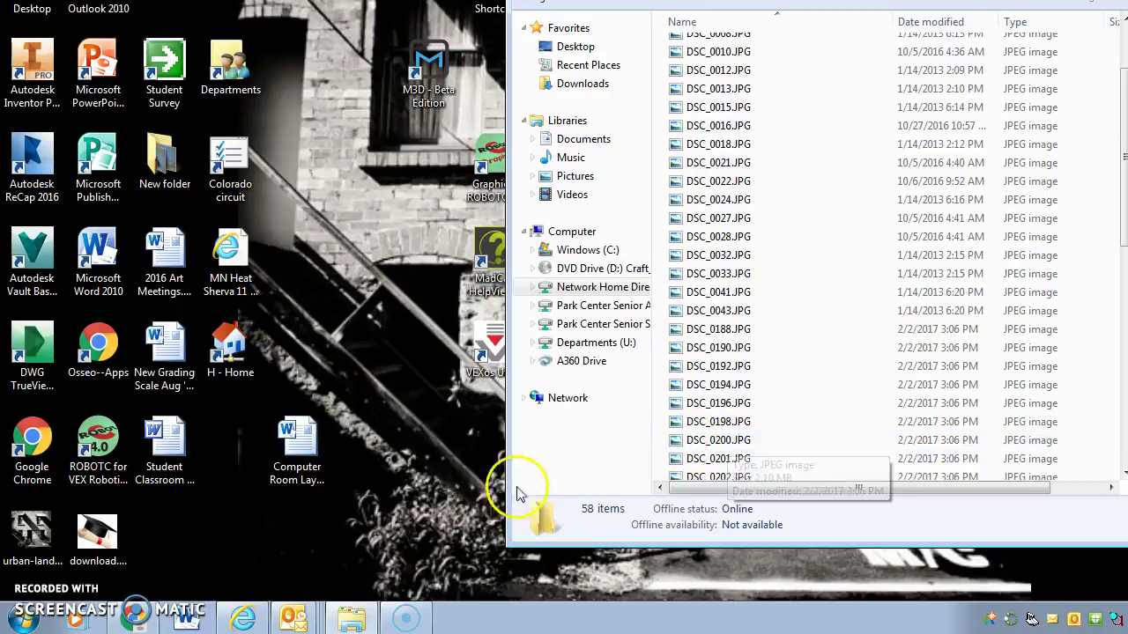
Step: Search the Start menu for 'bridge' and launch Adobe Bridge CS5.1
left_click(24, 620)
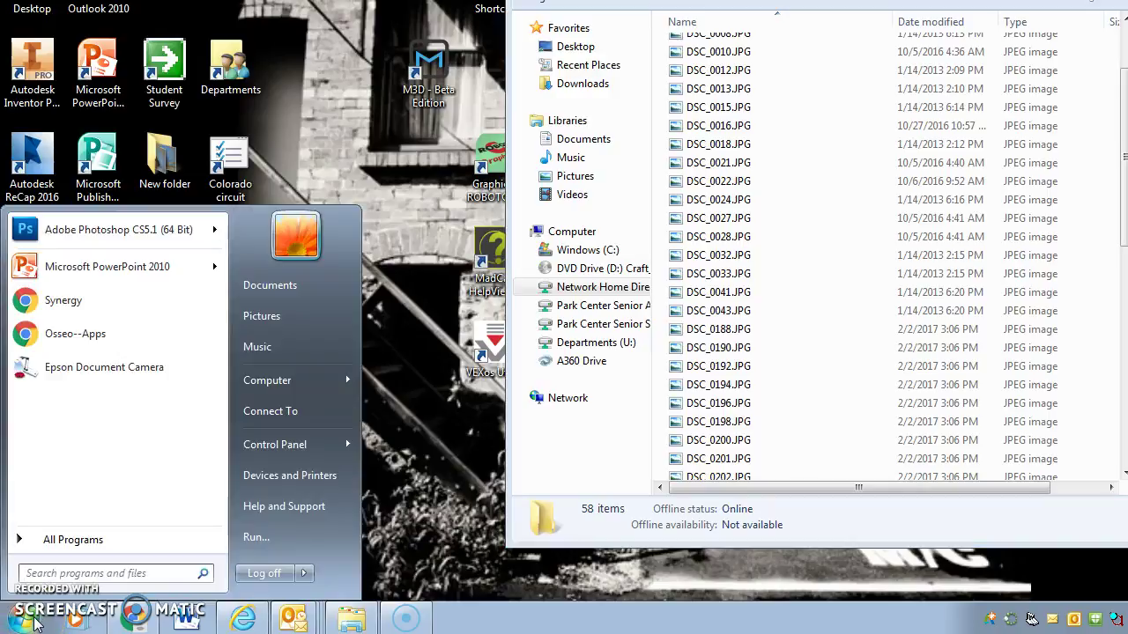
left_click(55, 573)
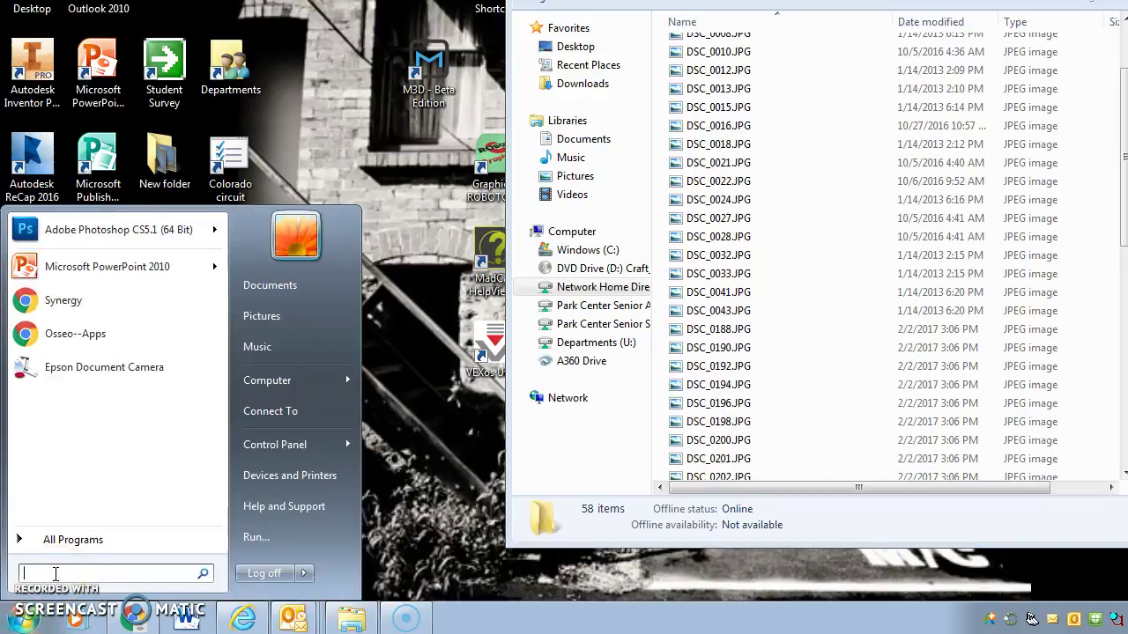
type("bridge")
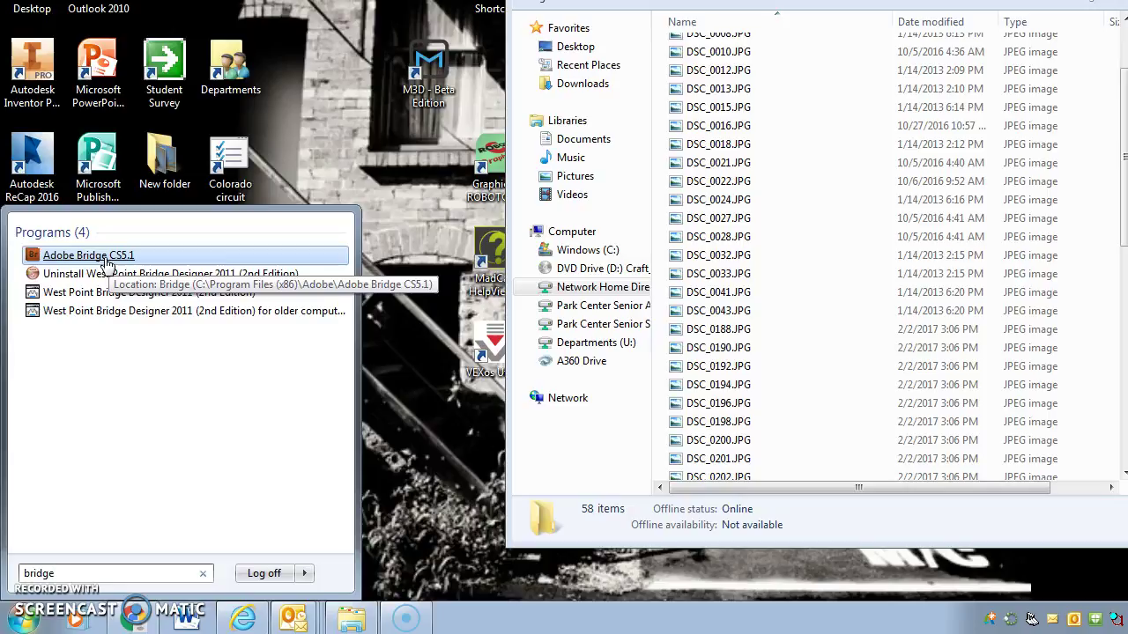
left_click(106, 262)
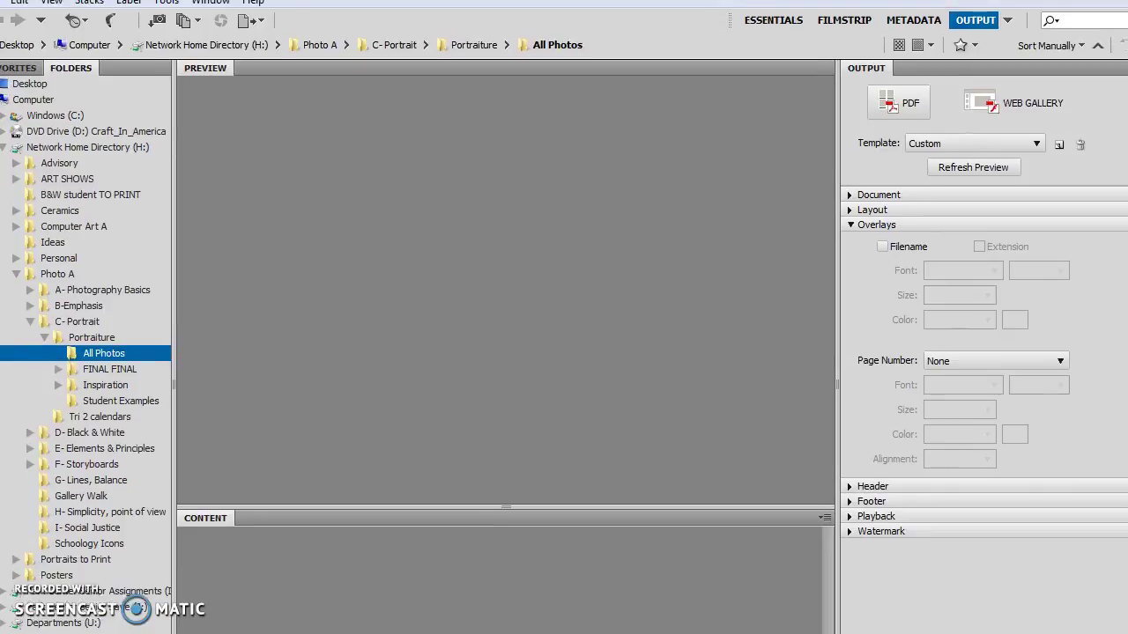
Step: Expand Computer in the Folders tree and open the Park Center Senior Save (J:) drive
left_click(58, 92)
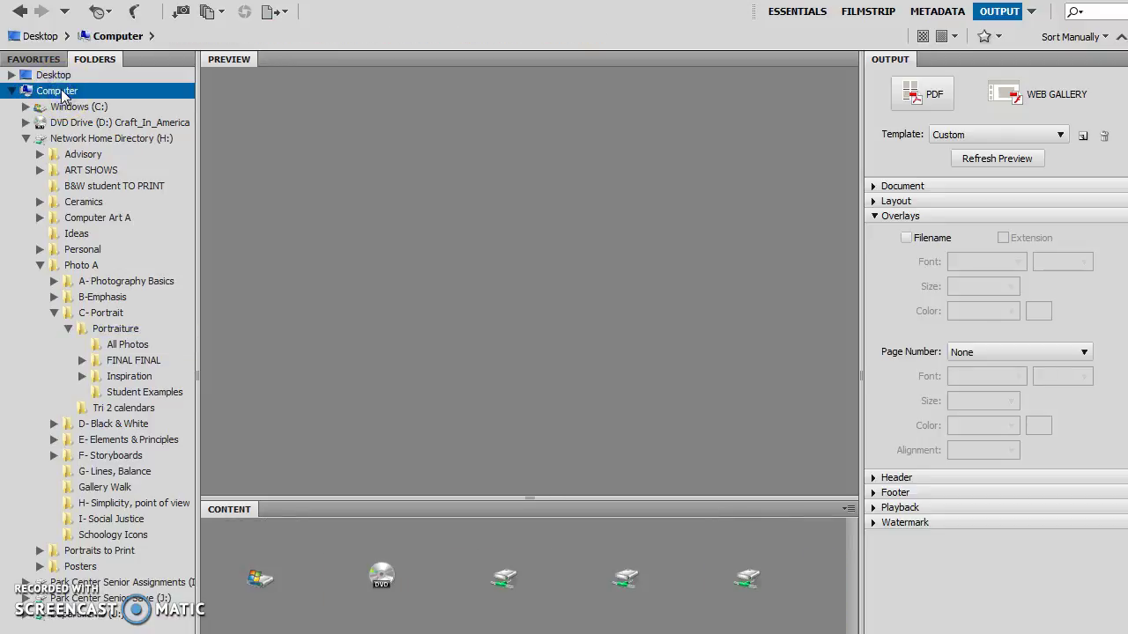
double_click(60, 91)
double_click(60, 92)
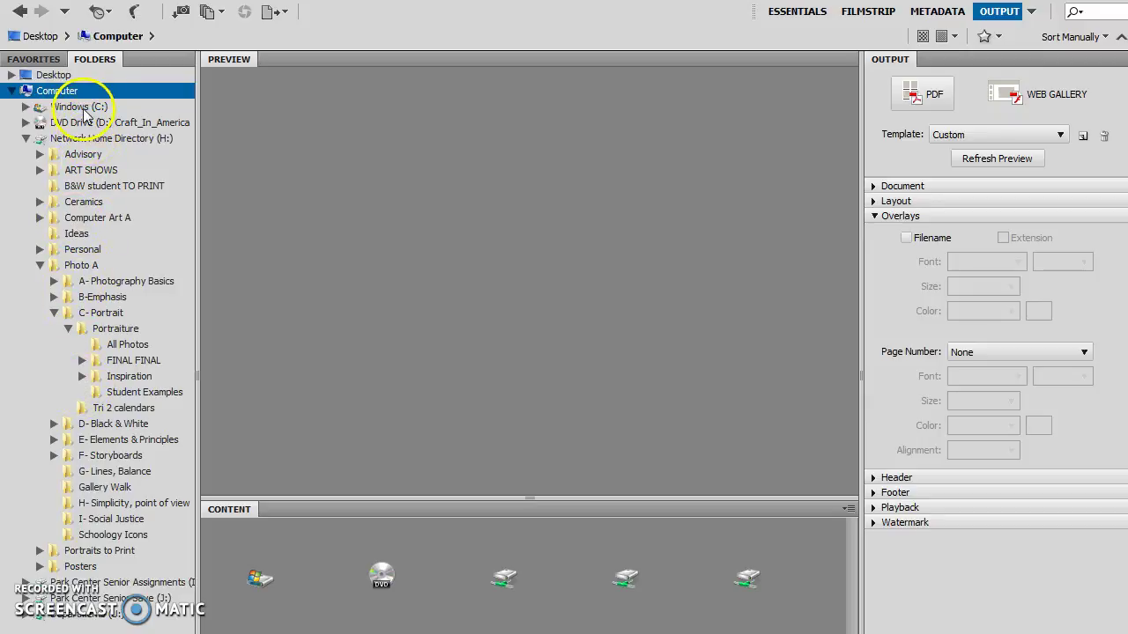
left_click(113, 601)
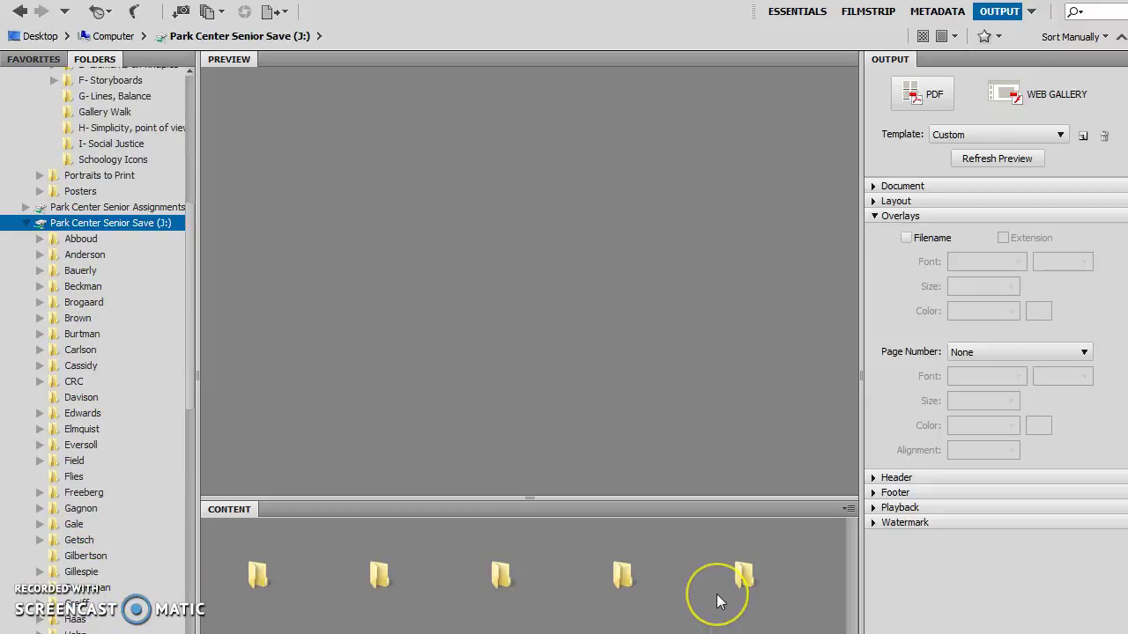
Step: Open the teacher's folder and Hour 3, then select the student's folder
left_click(713, 631)
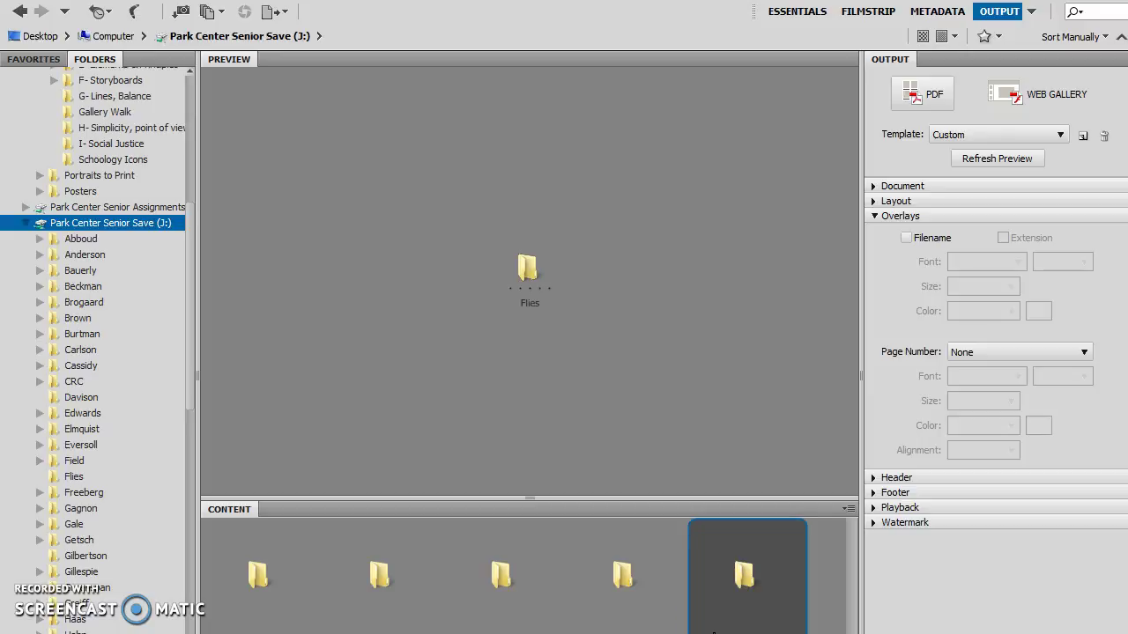
scroll(701, 624, "down", 3)
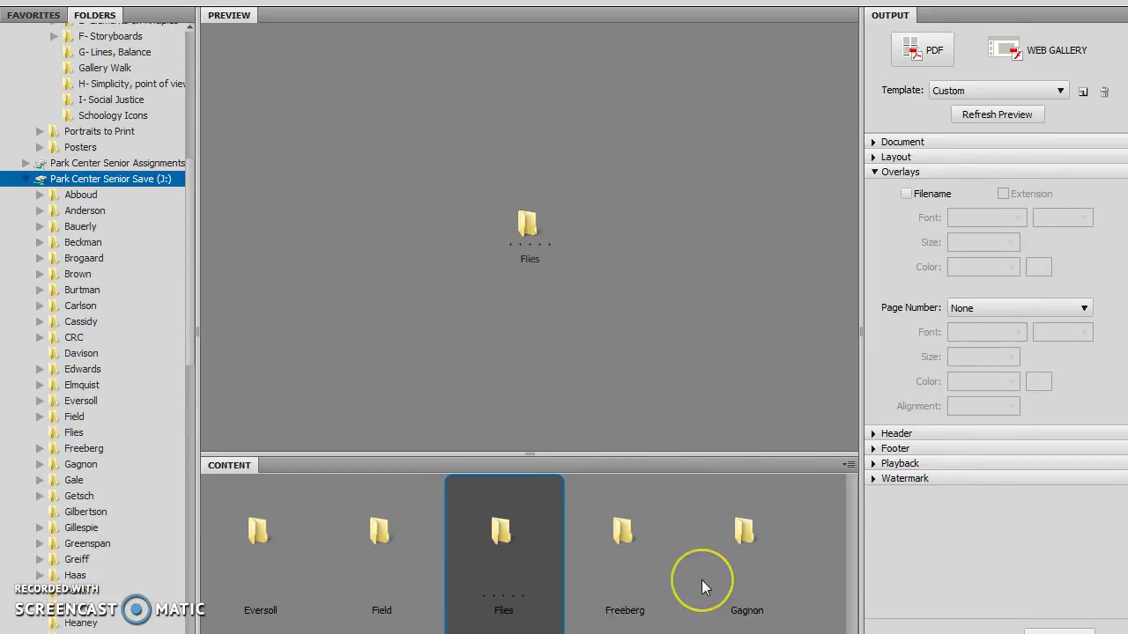
double_click(735, 532)
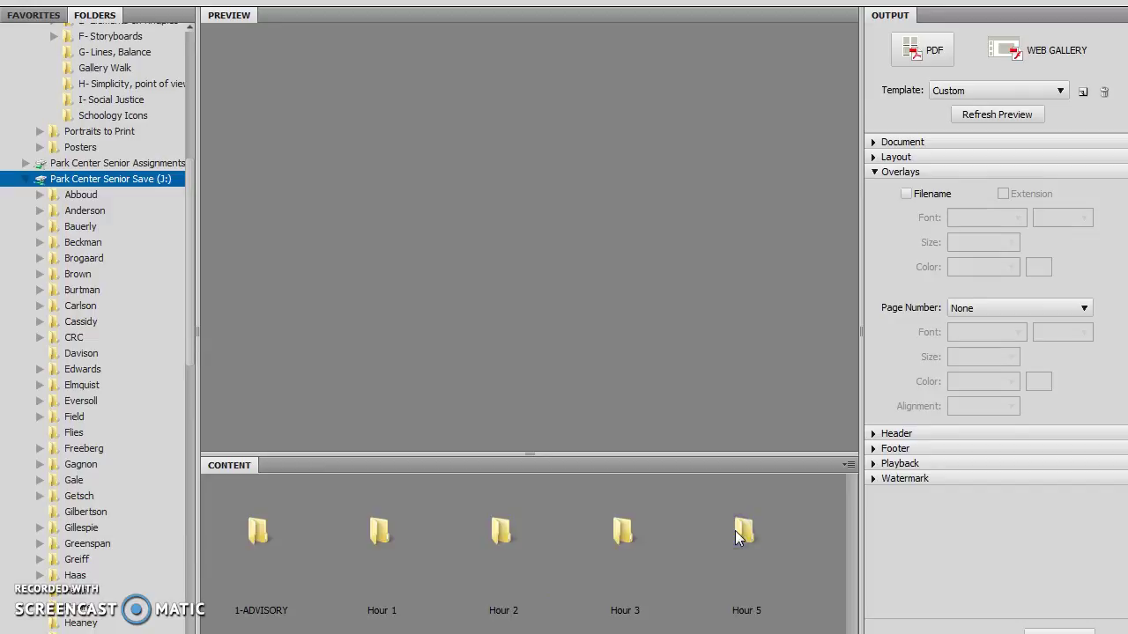
double_click(637, 525)
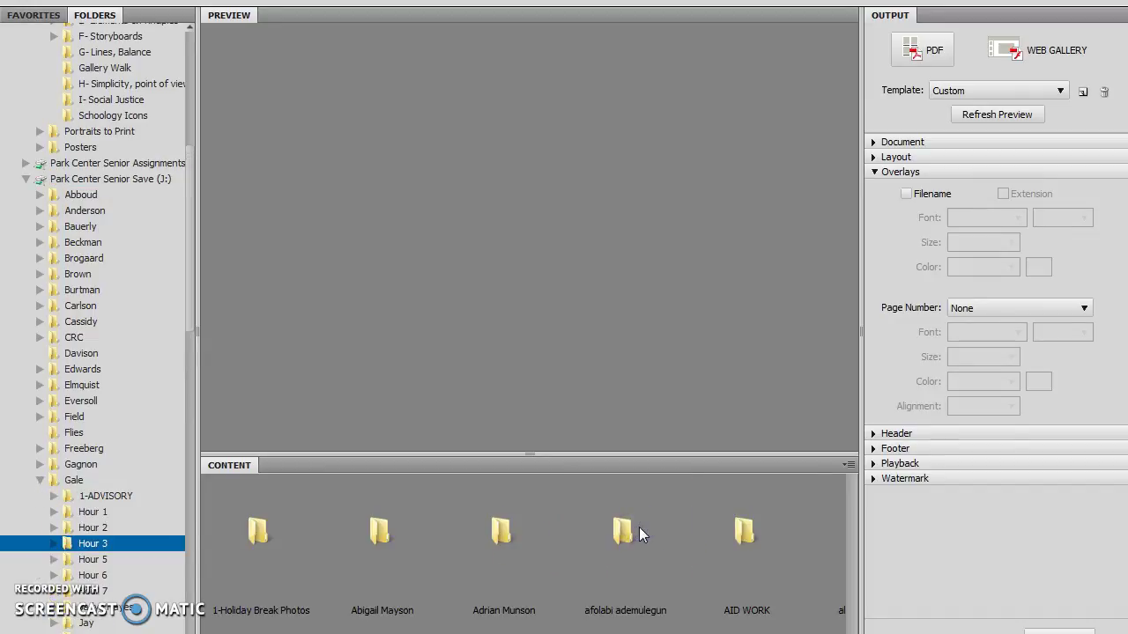
scroll(705, 538, "down", 1)
scroll(705, 544, "down", 1)
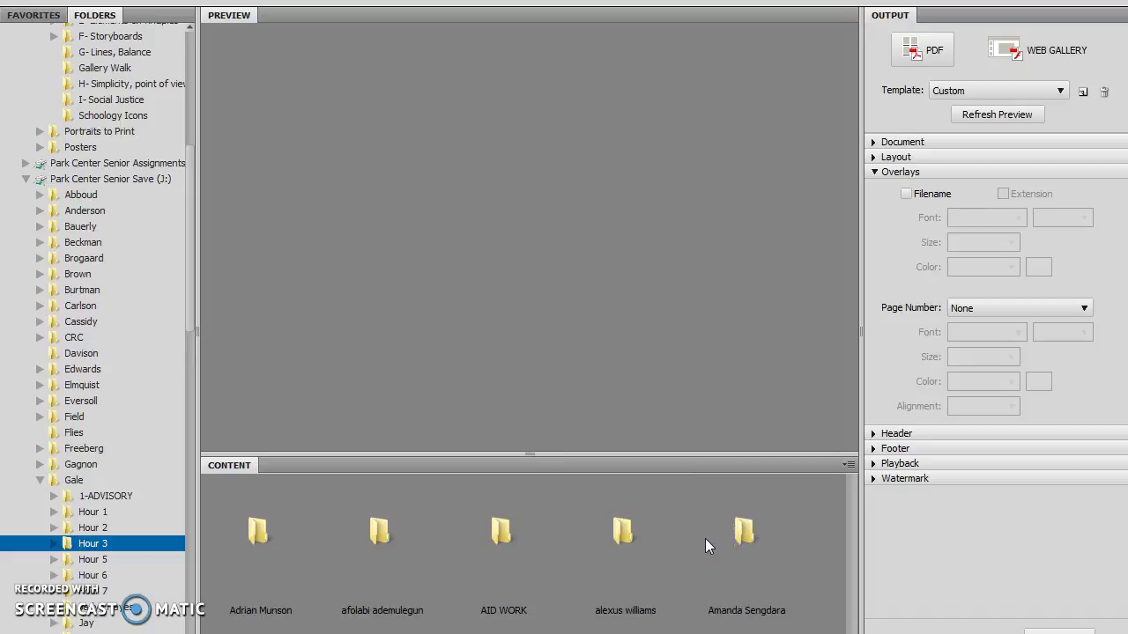
left_click(741, 529)
Step: Open the student's folder and its Black & White subfolder
double_click(741, 529)
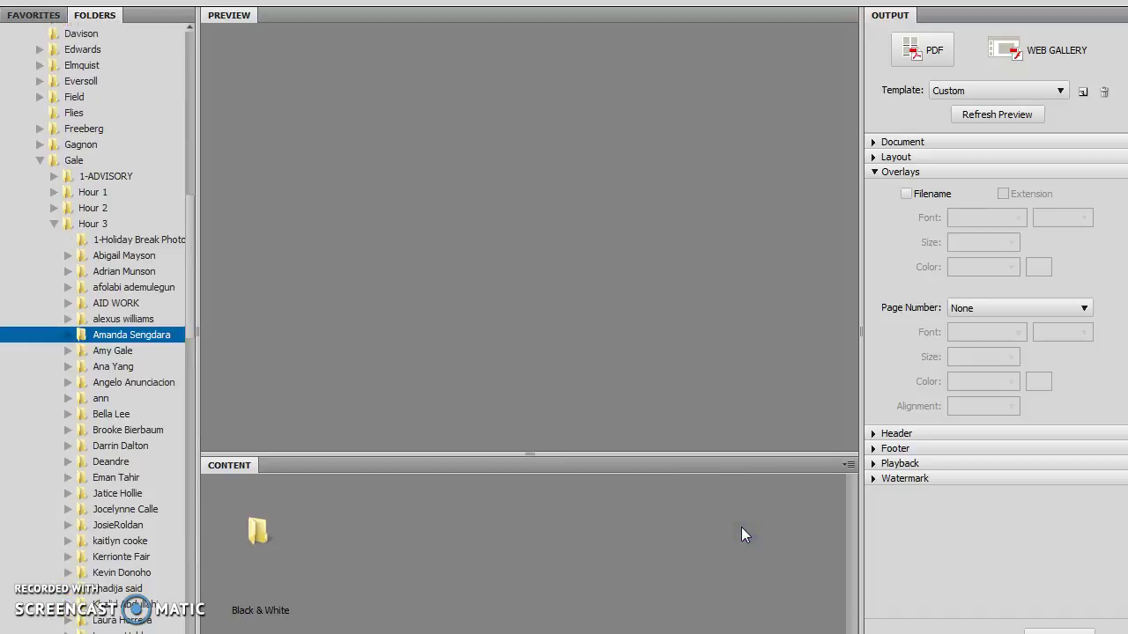
left_click(353, 597)
left_click(255, 532)
double_click(254, 534)
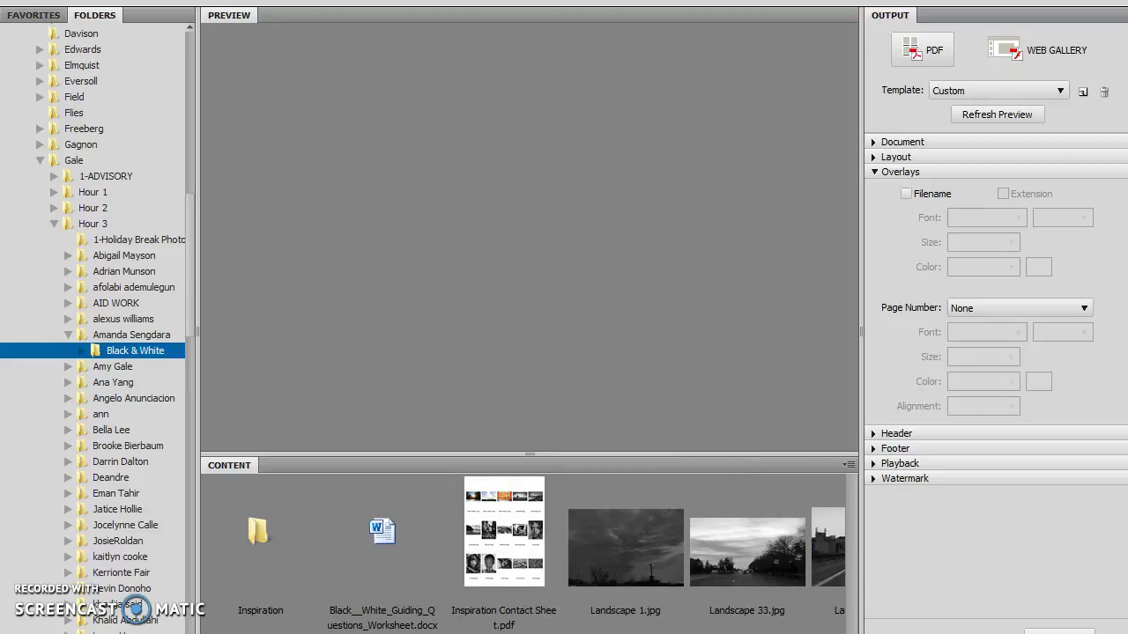
Step: Open the Inspiration folder and scroll through its photo thumbnails
scroll(528, 546, "right", 3)
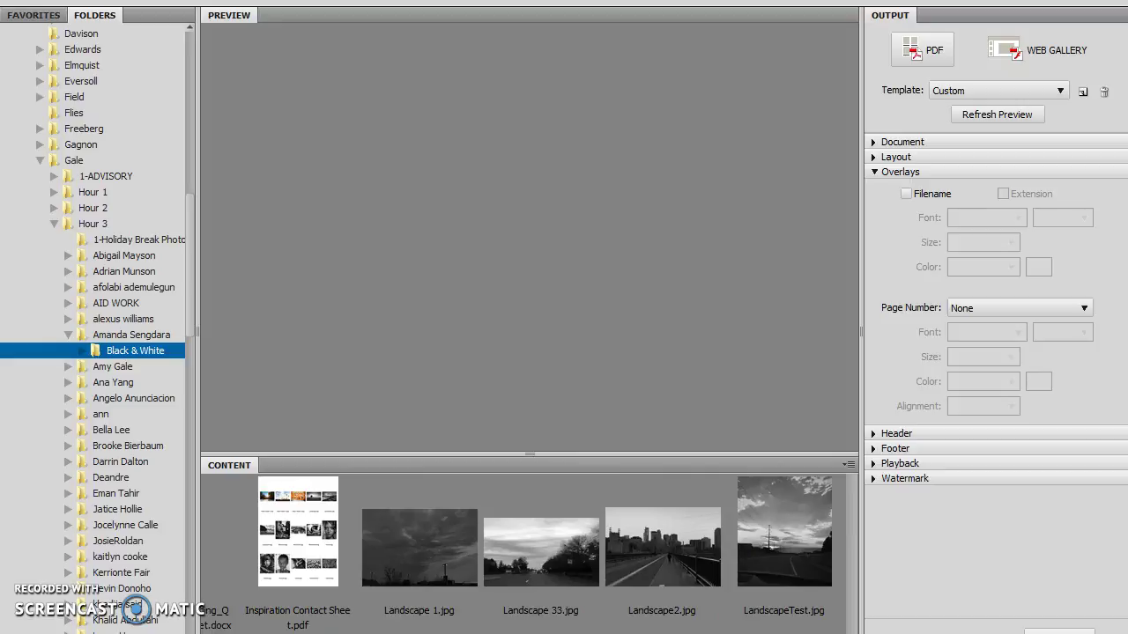
scroll(529, 546, "left", 1)
scroll(529, 546, "left", 1)
left_click(259, 526)
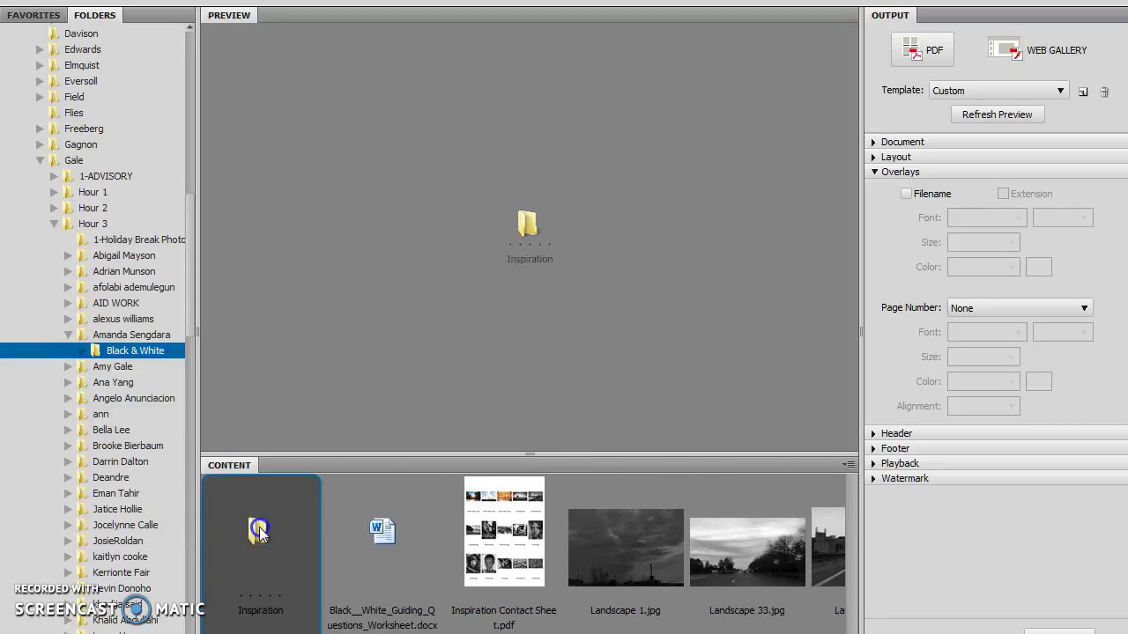
double_click(259, 527)
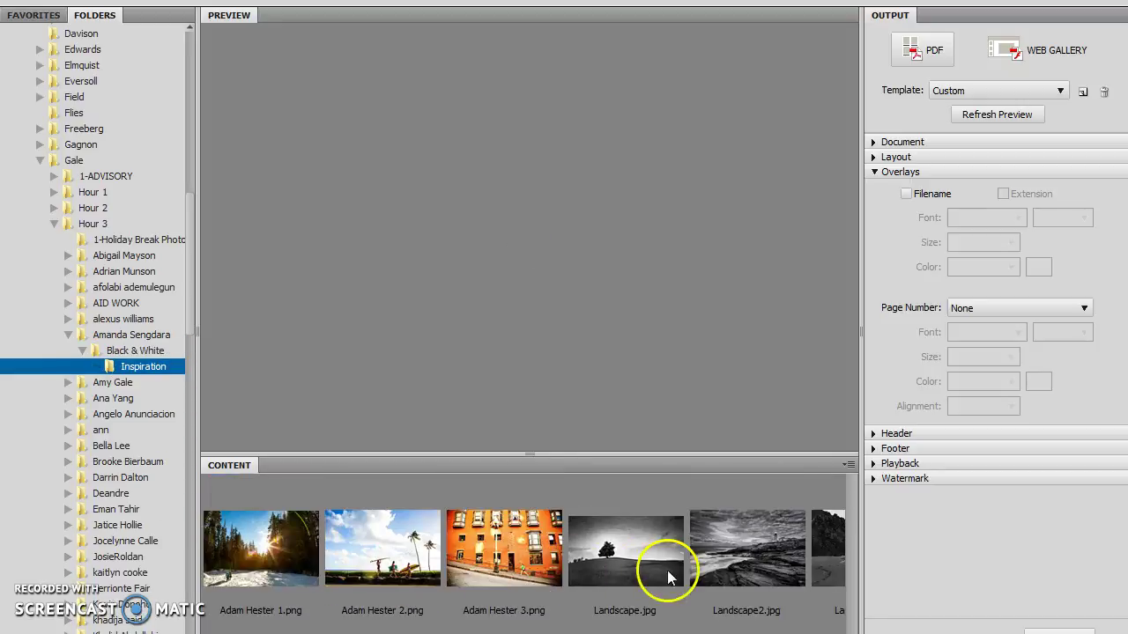
scroll(524, 546, "right", 8)
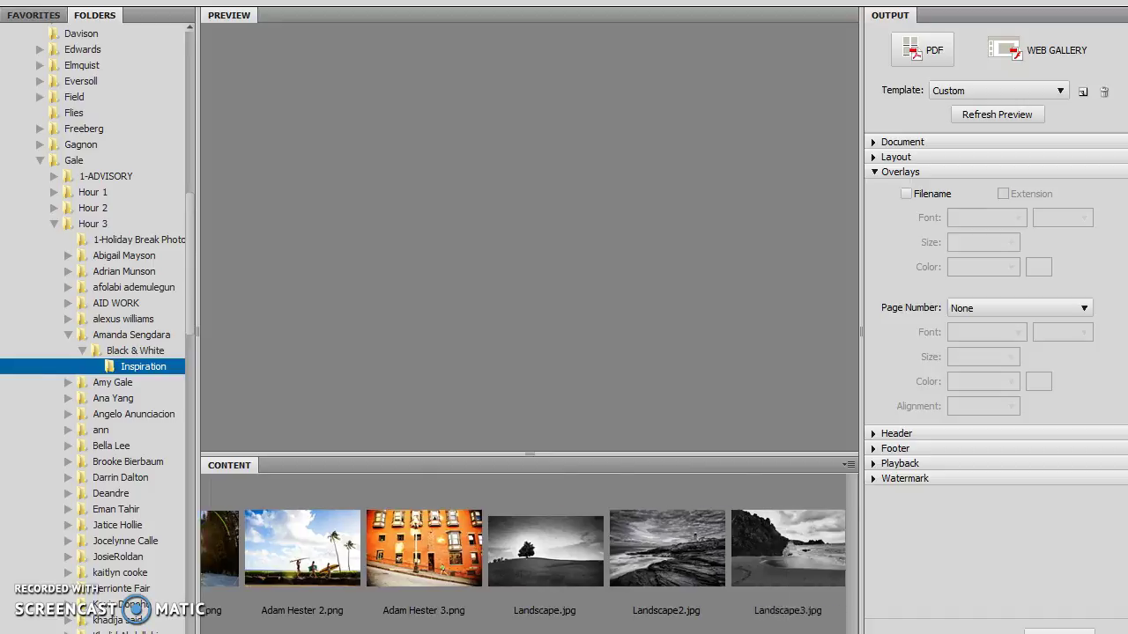
scroll(409, 607, "right", 2)
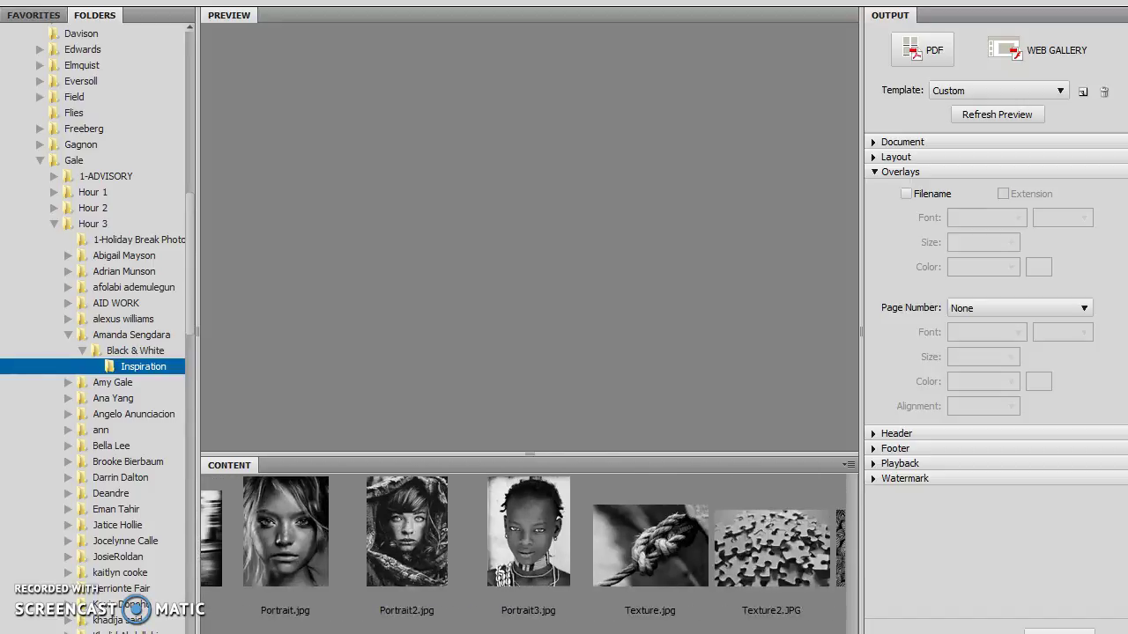
scroll(410, 608, "left", 7)
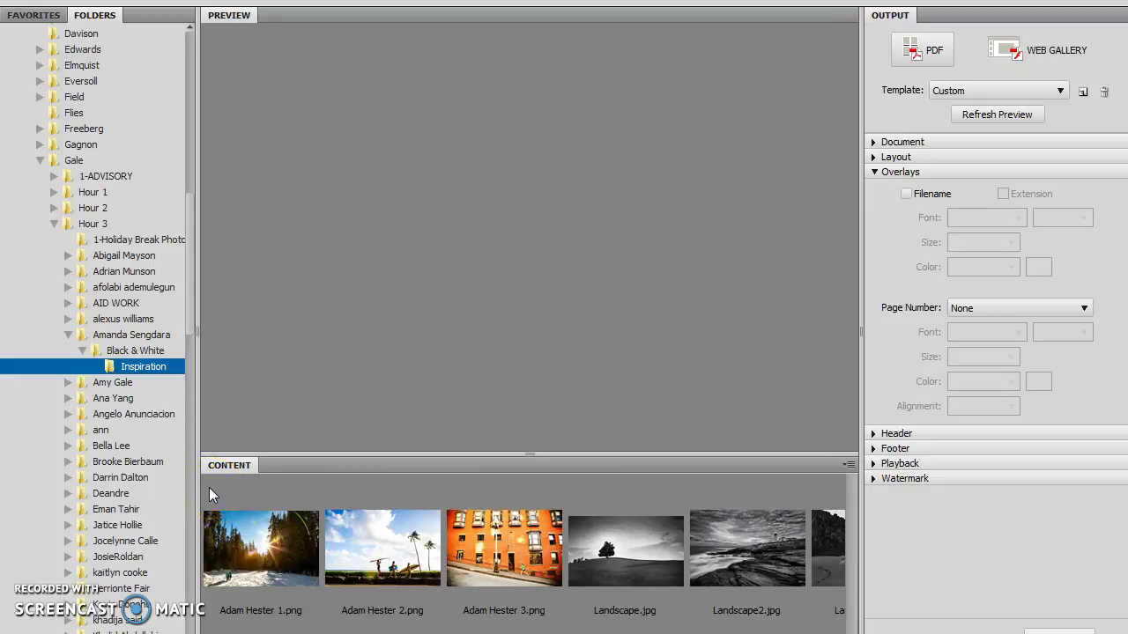
Step: Select all 15 Inspiration photos in the Content panel
left_click(208, 487)
left_click_drag(209, 487, 911, 602)
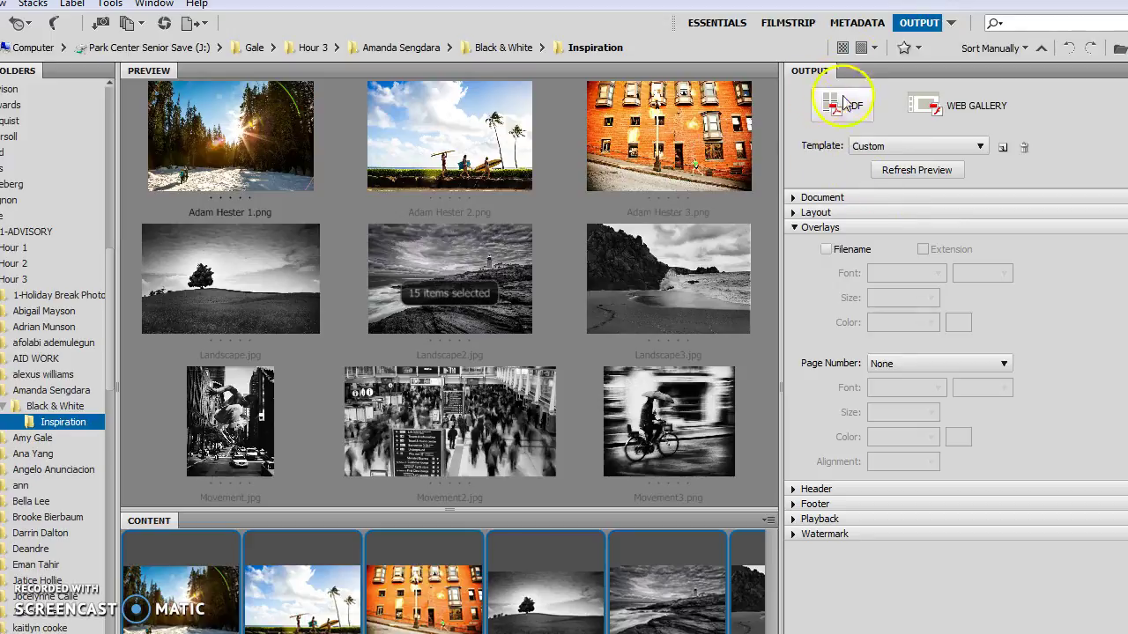
Step: Expand the Document and Layout settings and keep the Custom 11 × 8.5 inch page preset
left_click(793, 197)
left_click(796, 469)
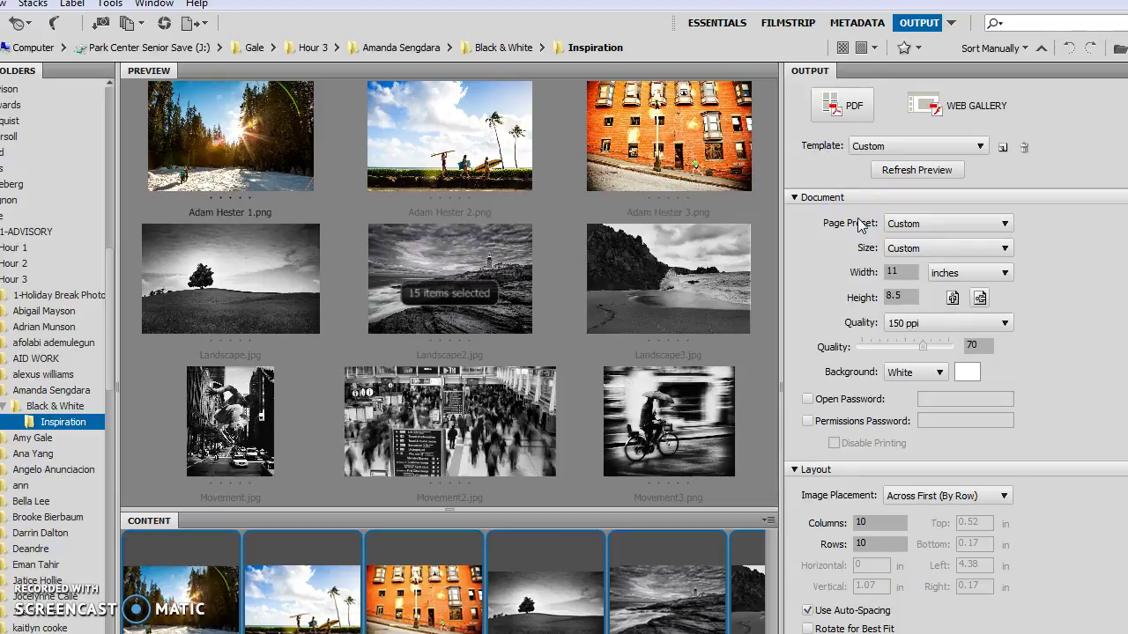
left_click(853, 148)
left_click(1003, 224)
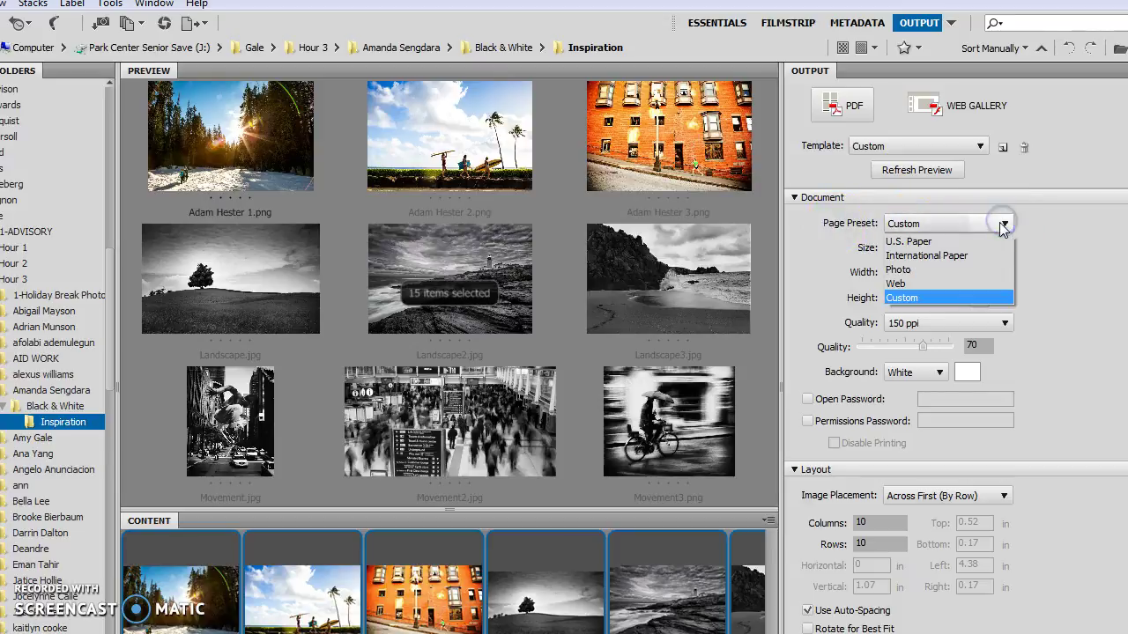
left_click(963, 298)
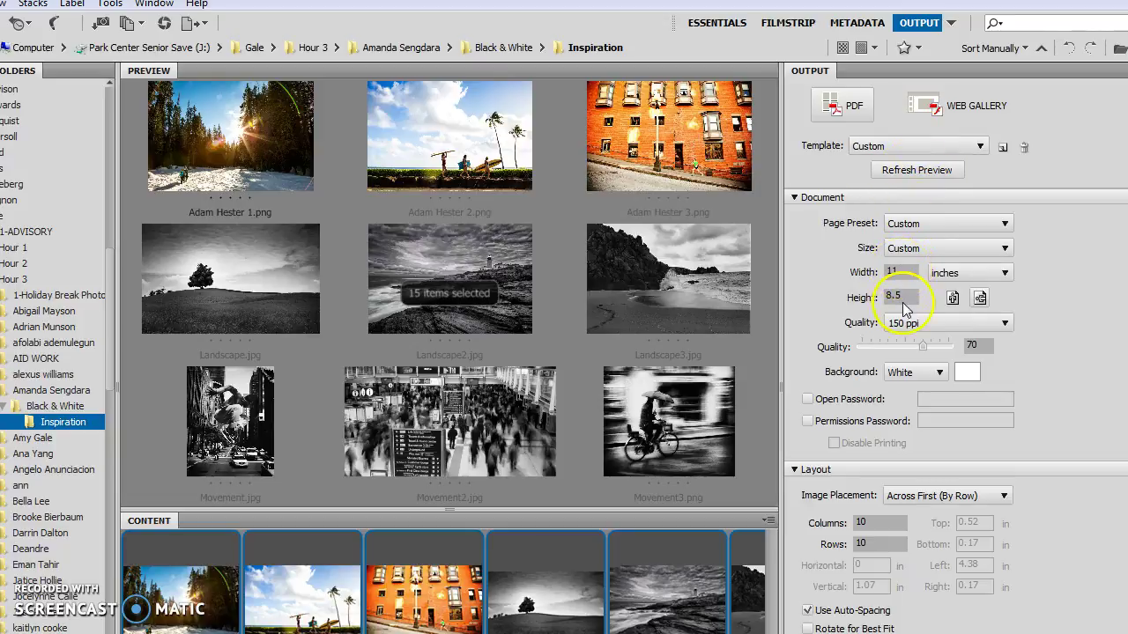
Step: Switch the PDF page to portrait orientation, 8.5 × 11 inches
left_click(980, 298)
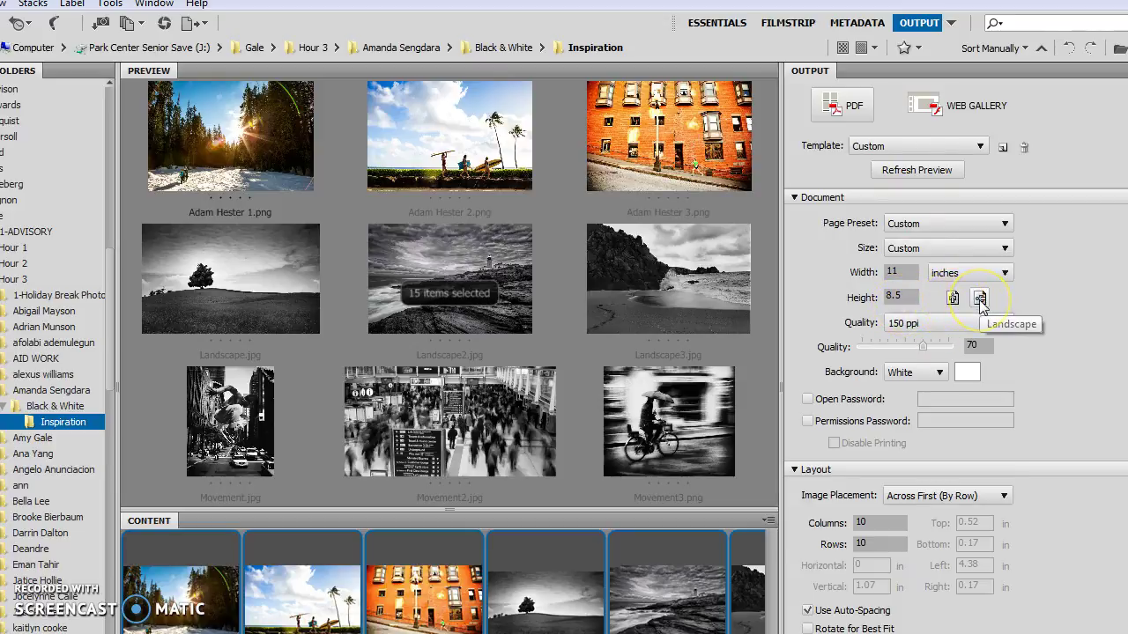
left_click(980, 299)
left_click(953, 298)
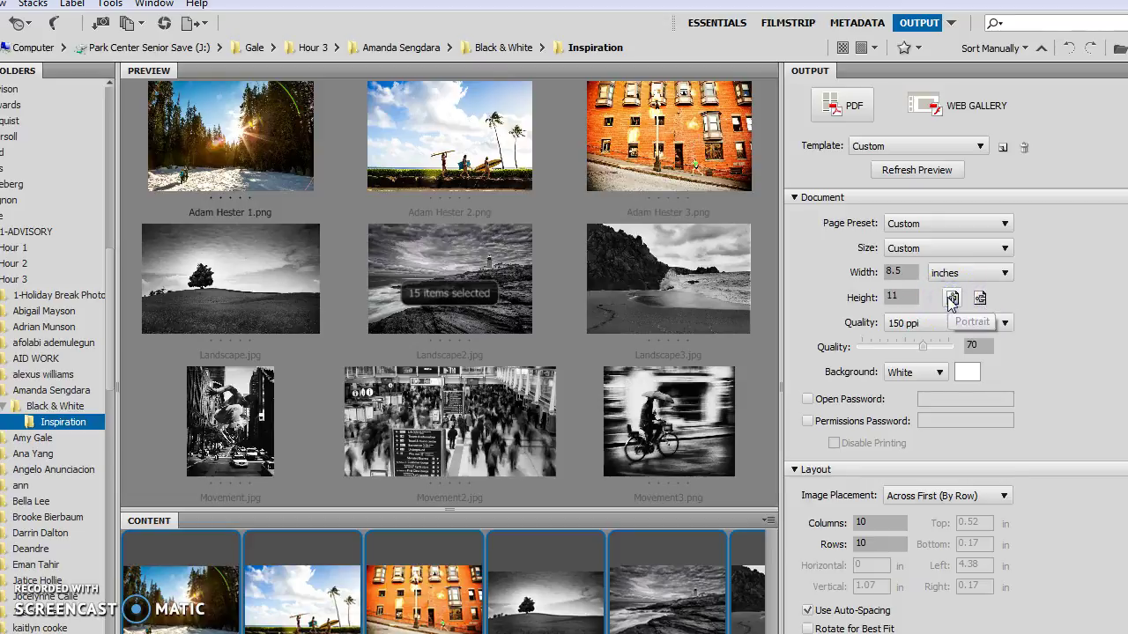
left_click(977, 299)
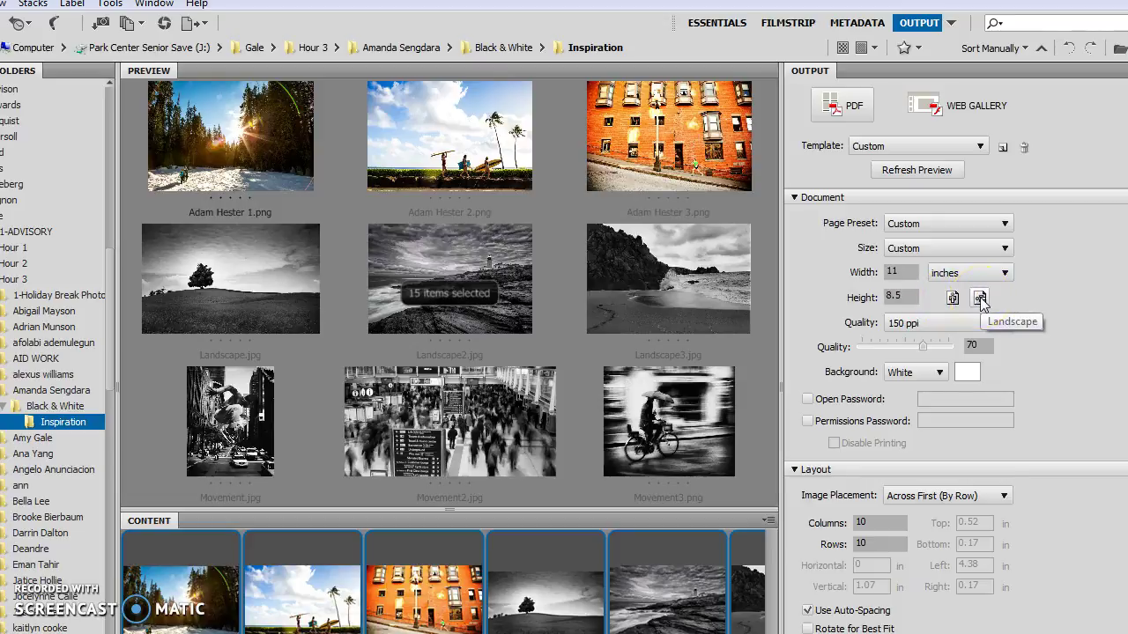
left_click(954, 296)
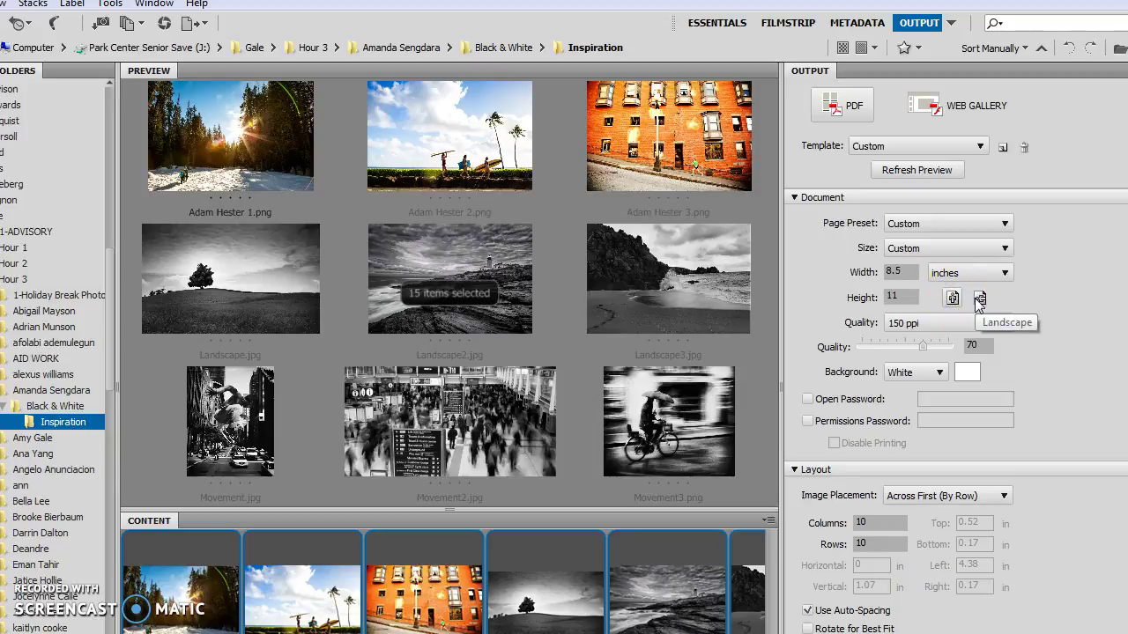
left_click(978, 299)
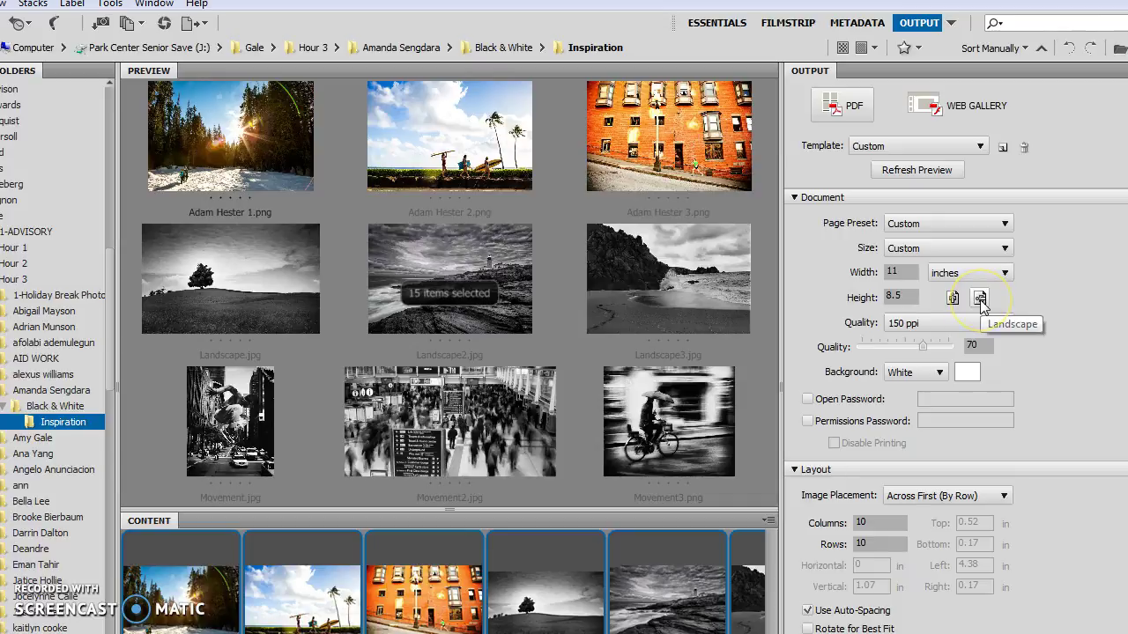
left_click(953, 298)
left_click(952, 299)
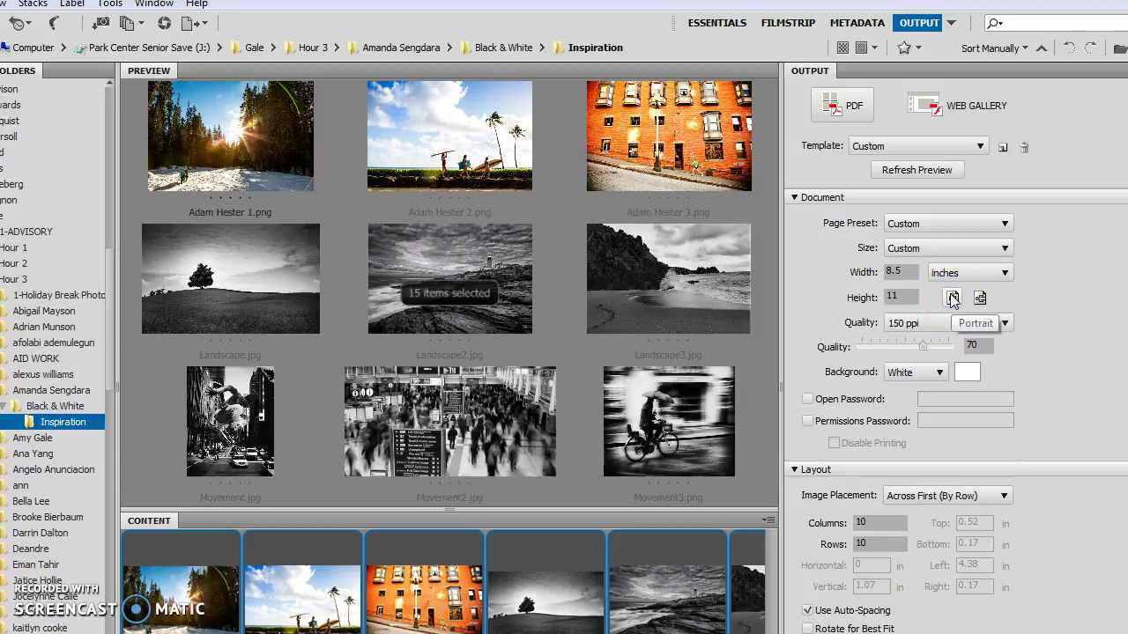
Step: Keep inches as the page unit and 150 ppi as the resolution
left_click(1003, 276)
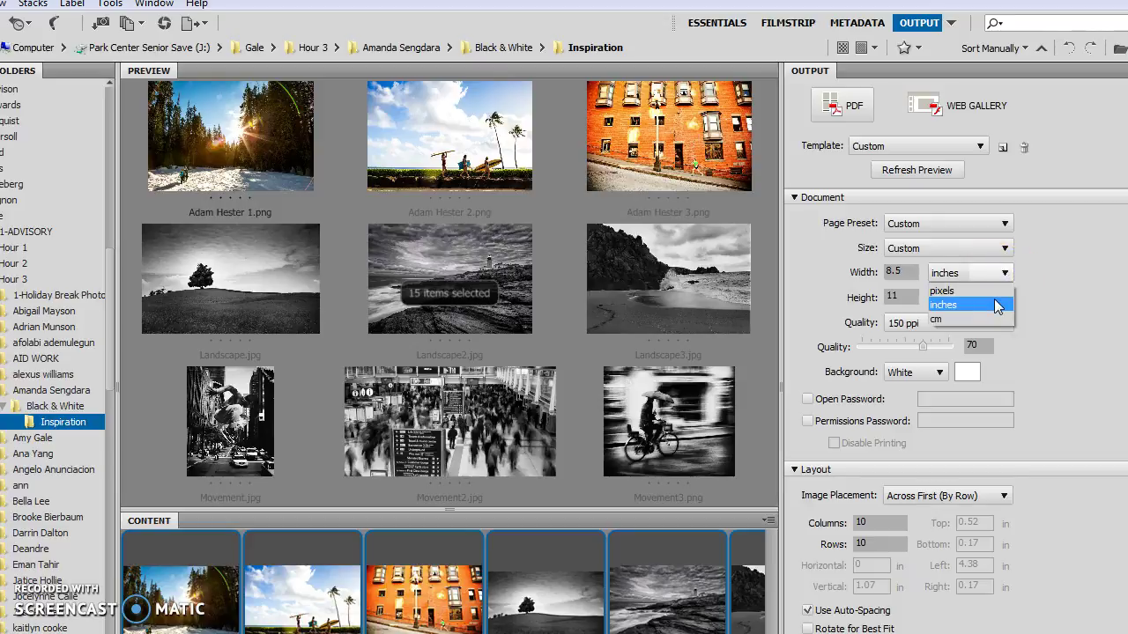
left_click(996, 305)
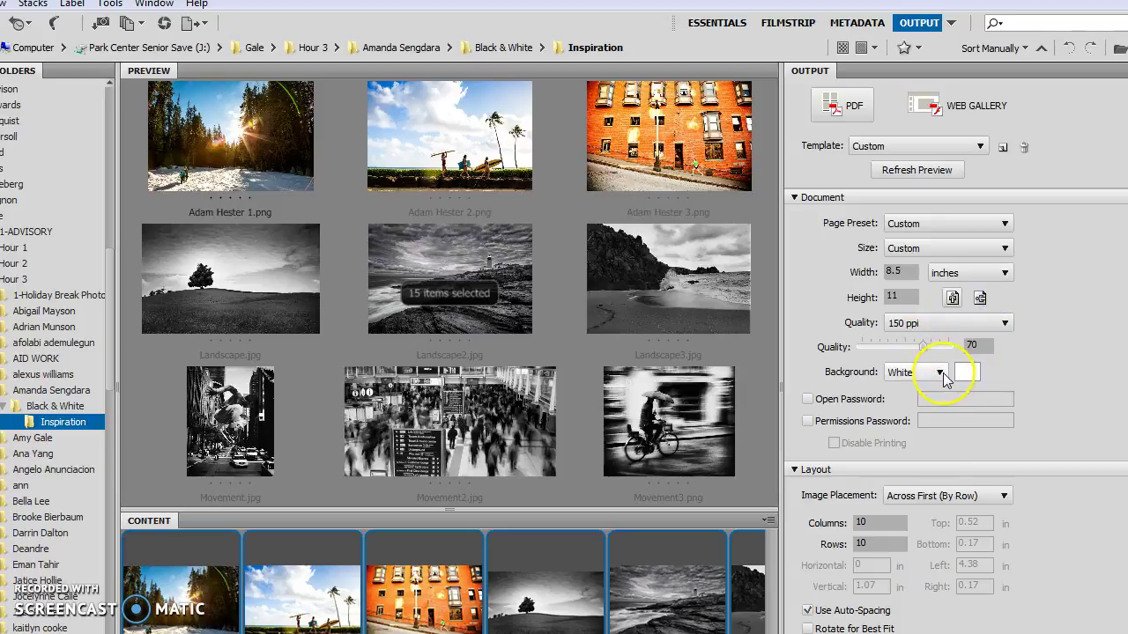
left_click(962, 347)
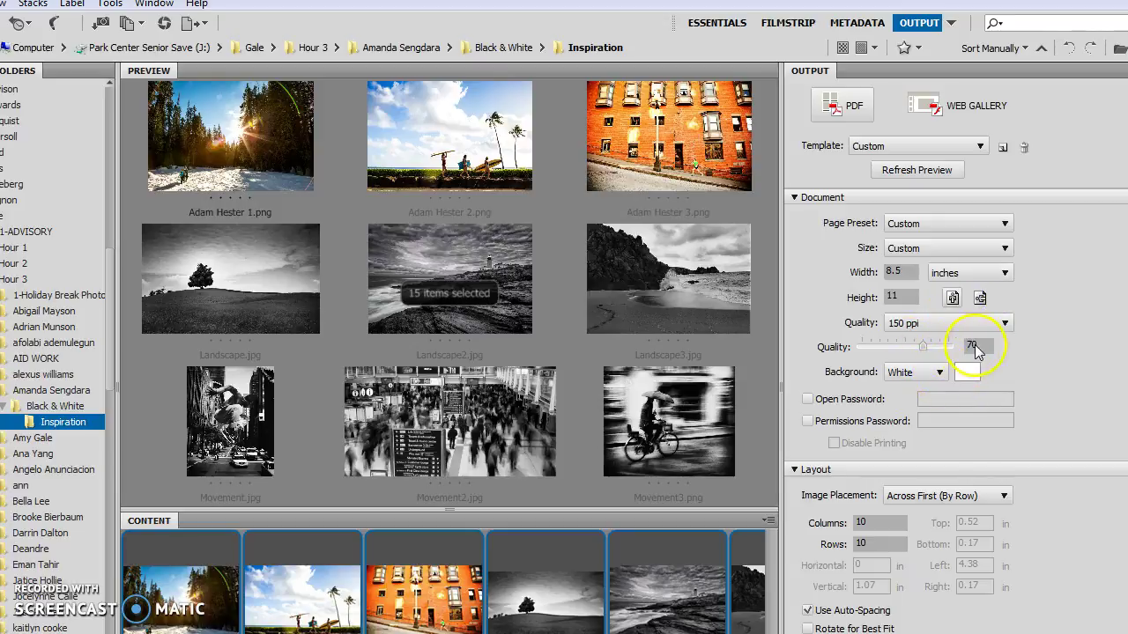
left_click(996, 324)
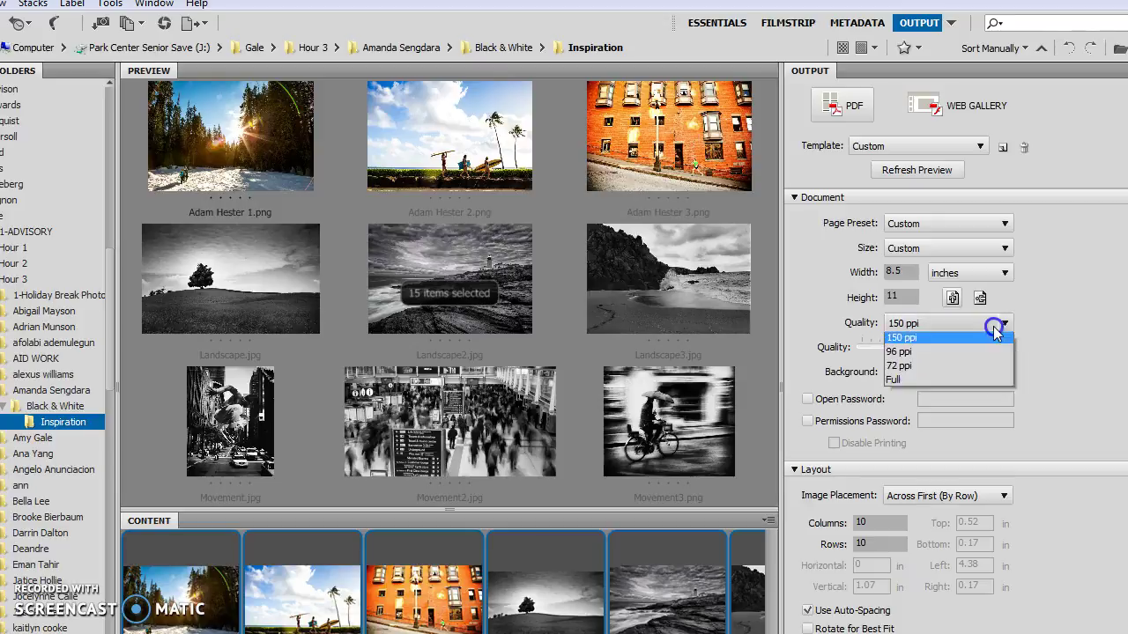
left_click(969, 355)
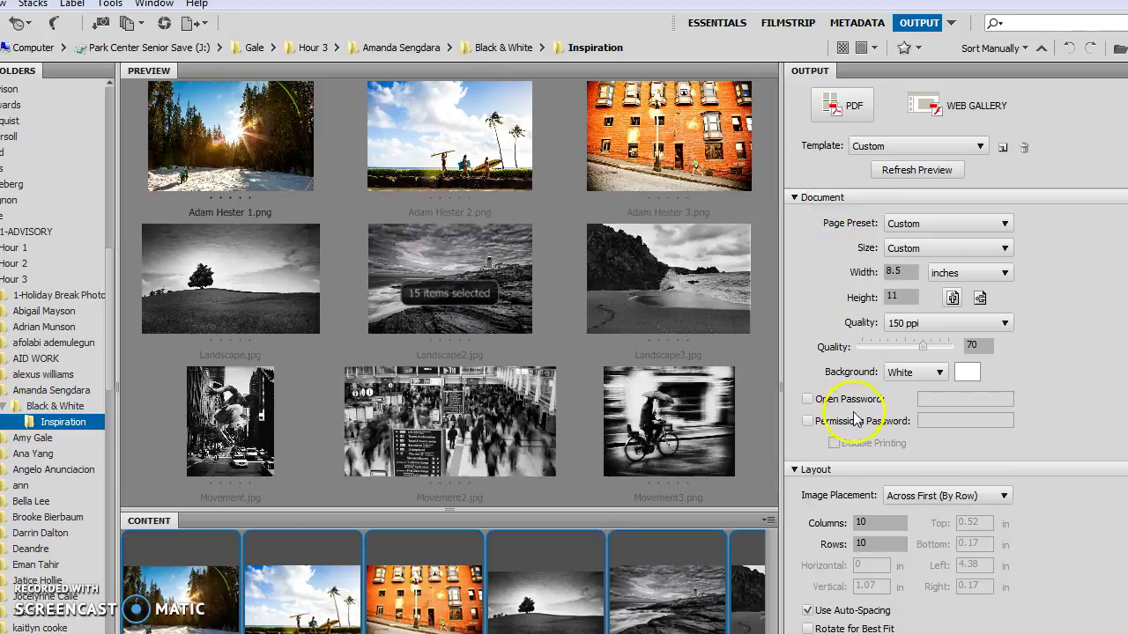
Step: Set the contact sheet grid to 4 columns and 4 rows
left_click(795, 199)
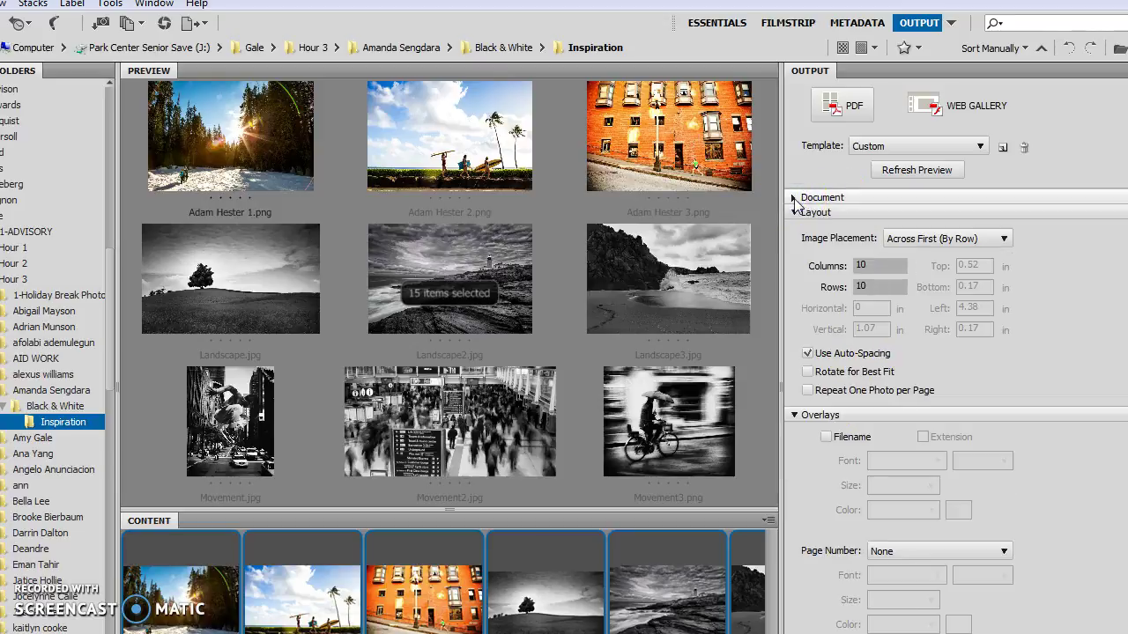
left_click_drag(859, 265, 872, 300)
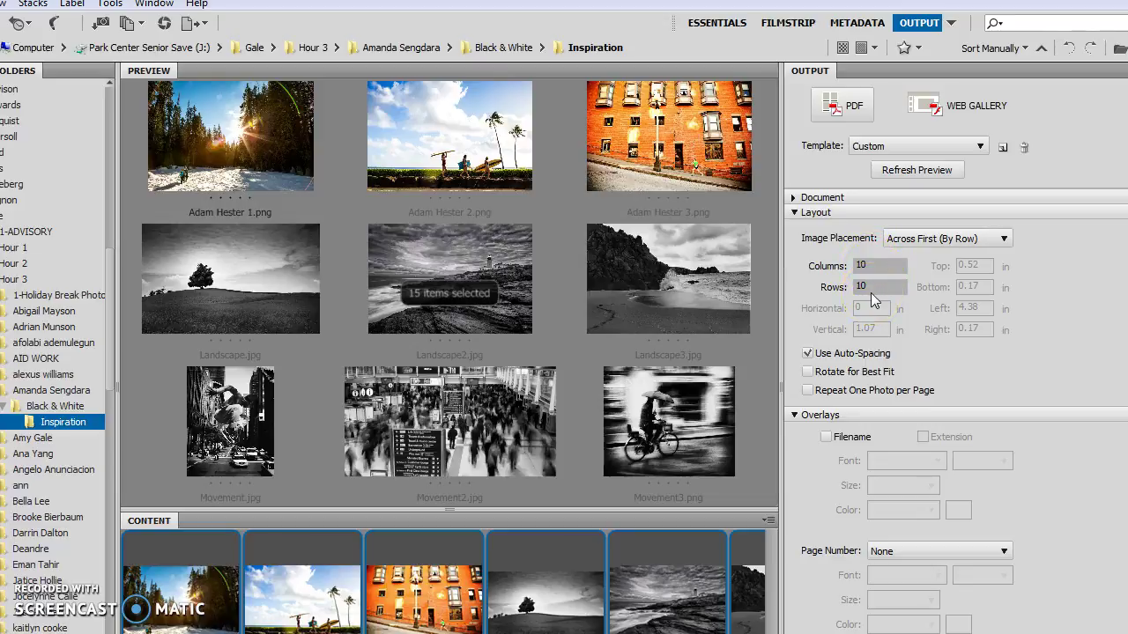
left_click(877, 267)
left_click(877, 266)
left_click(875, 286)
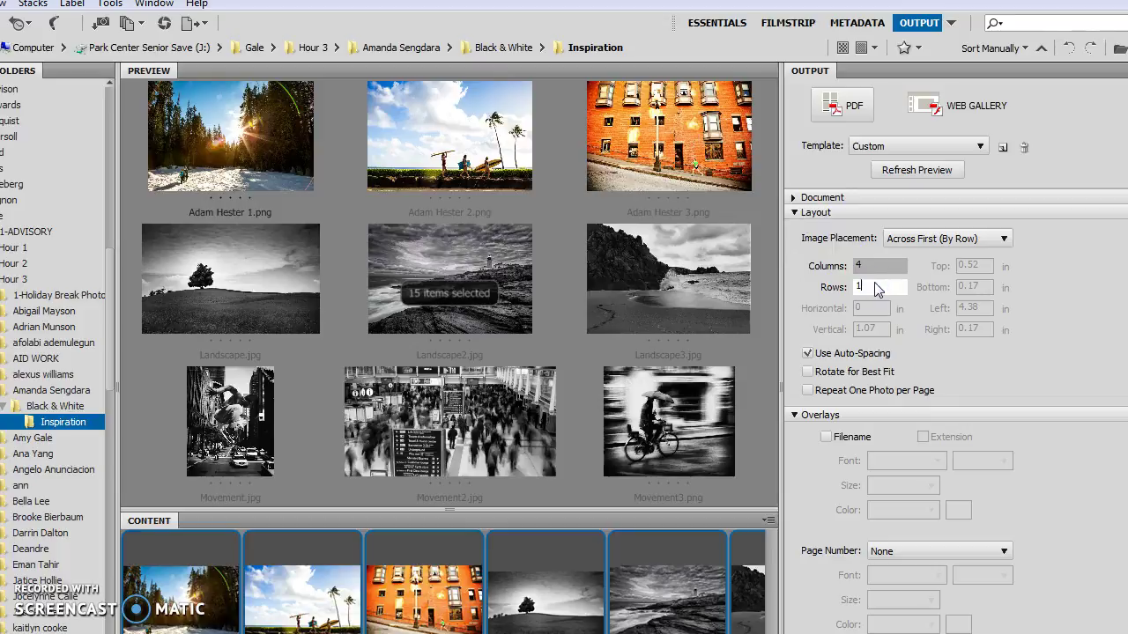
key("Return")
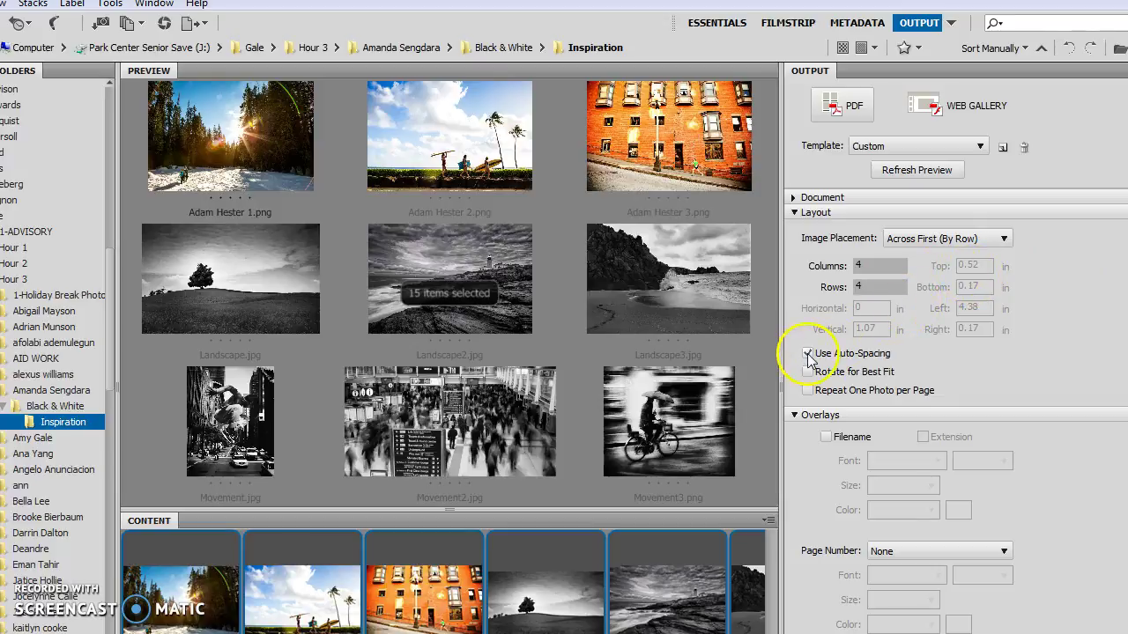
Step: Turn on Filename overlays without extensions, in Arial Regular 10 pt black
left_click(794, 214)
left_click(814, 240)
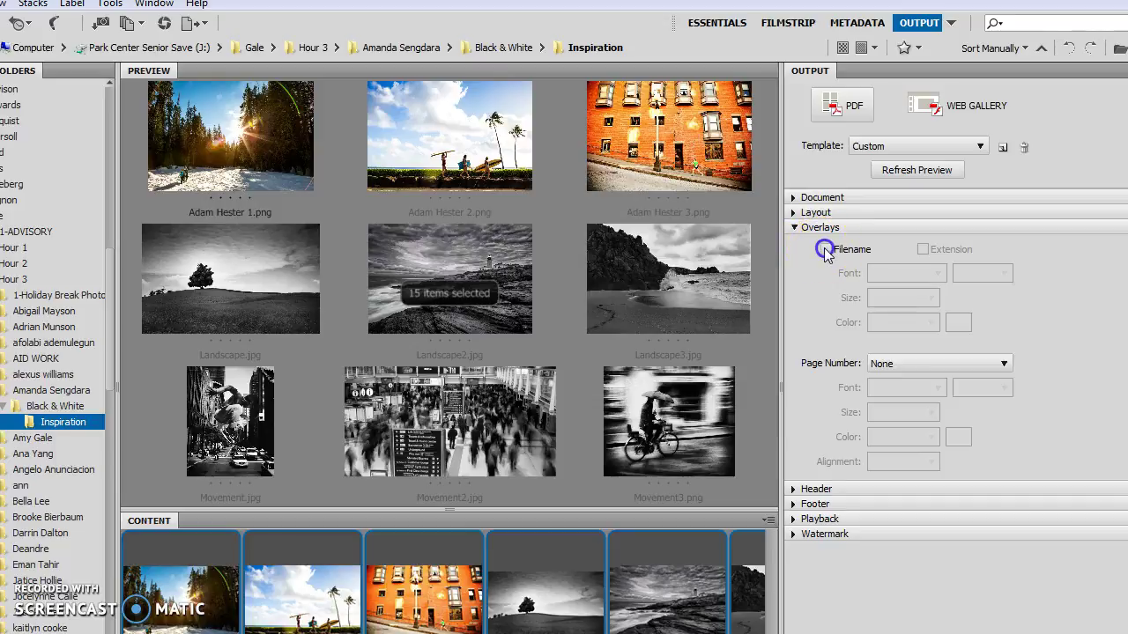
left_click(825, 250)
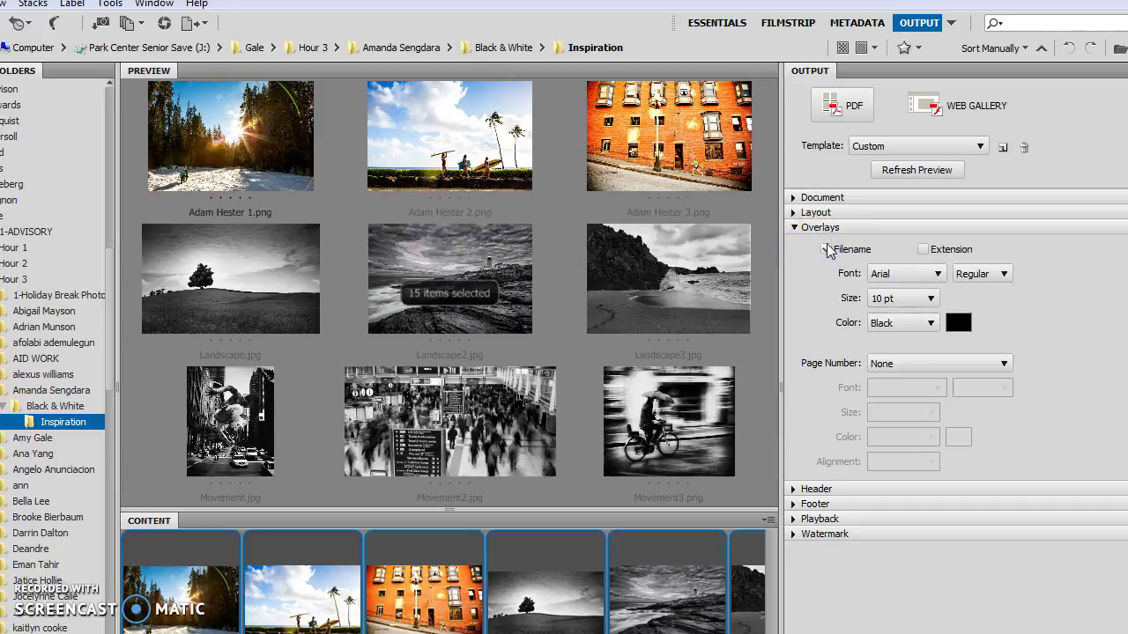
left_click(935, 253)
left_click(825, 250)
left_click(826, 250)
left_click(827, 250)
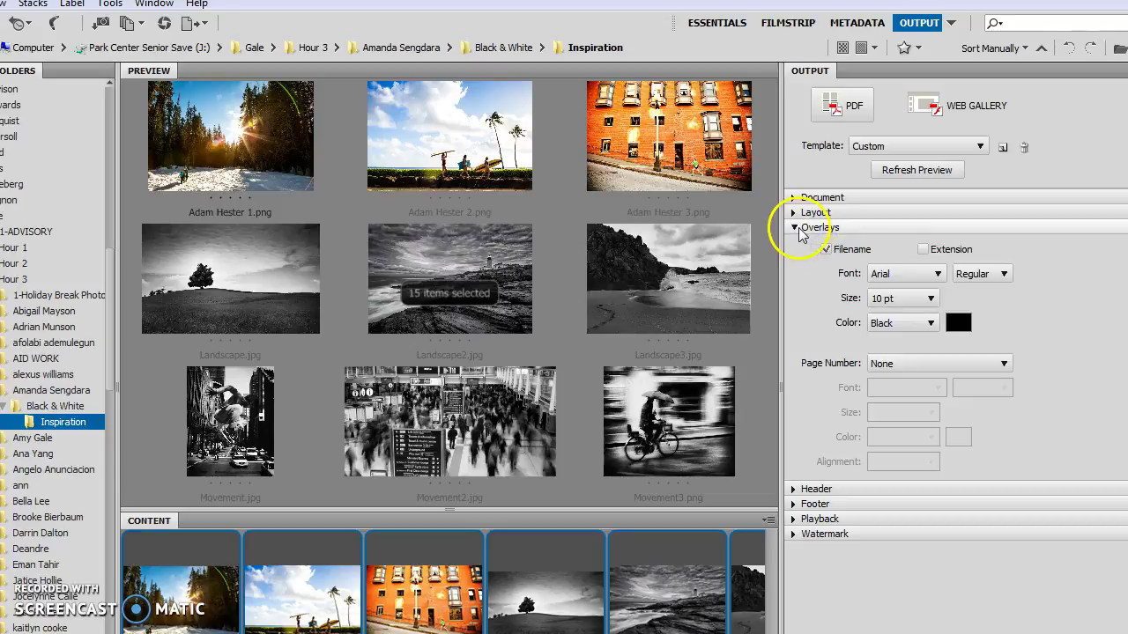
Step: Start saving the PDF and browse to the Park Center Senior Save drive
left_click(799, 231)
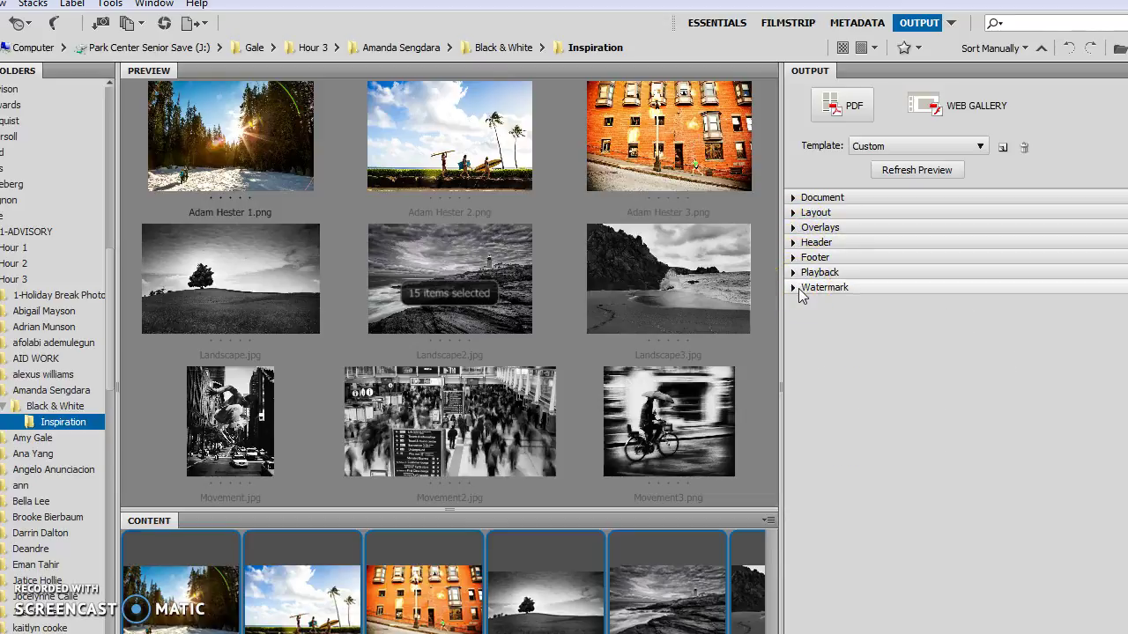
left_click(828, 434)
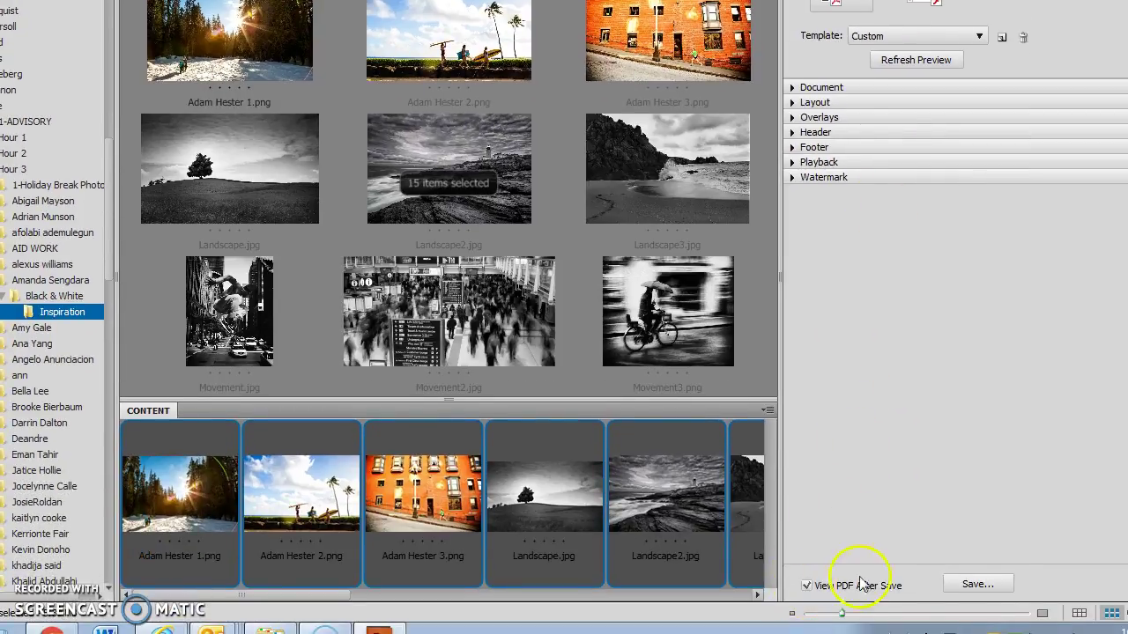
left_click(996, 587)
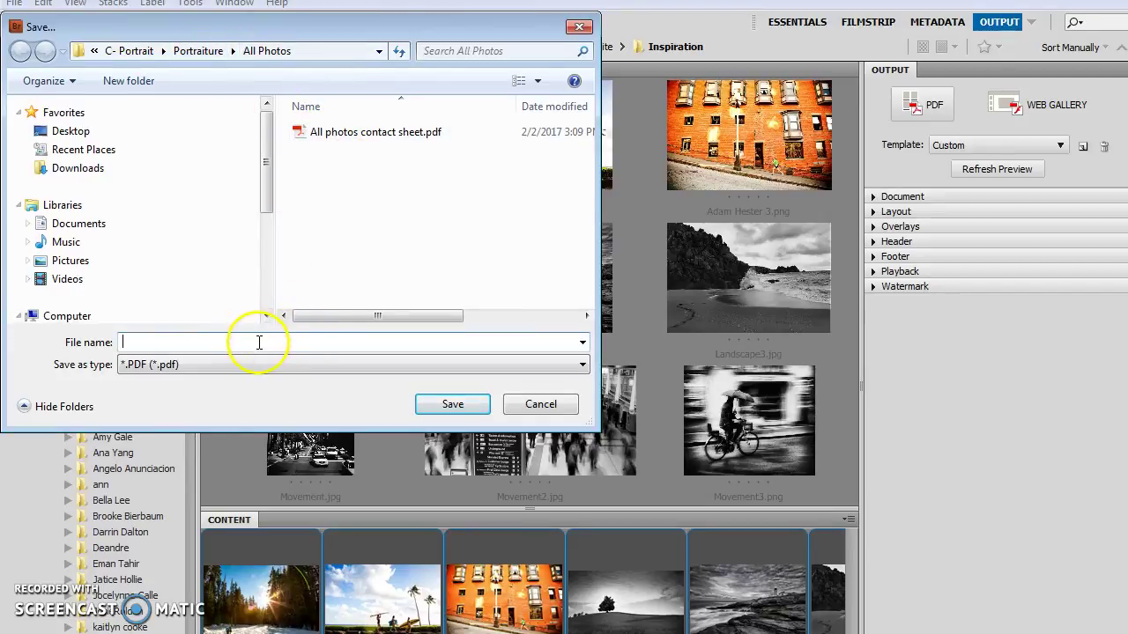
left_click(197, 50)
left_click(134, 52)
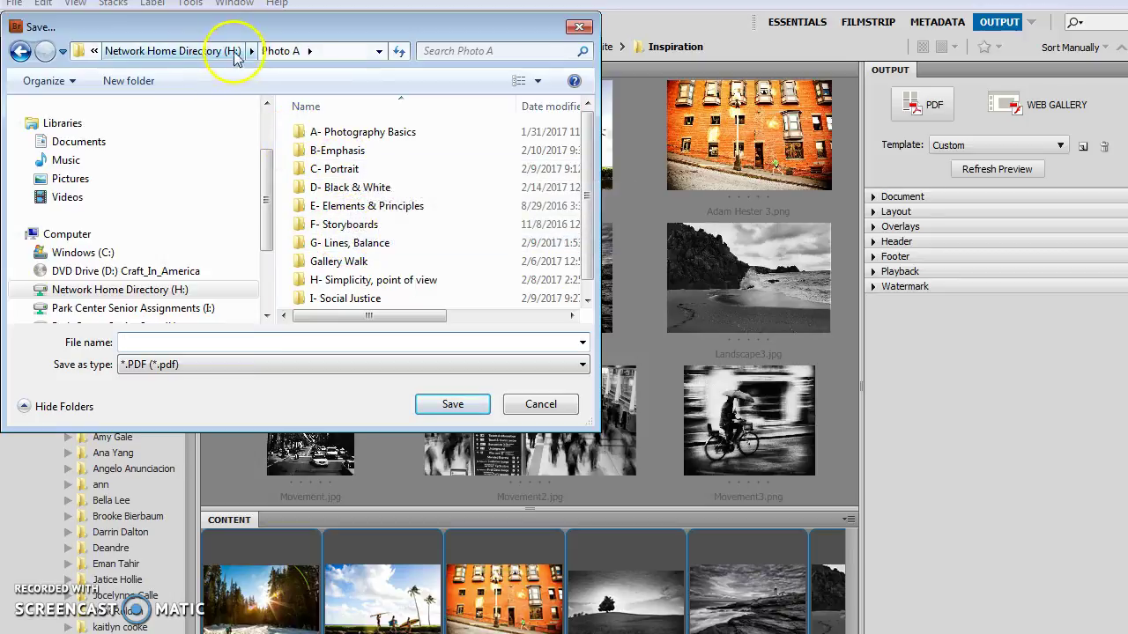
left_click_drag(260, 198, 265, 245)
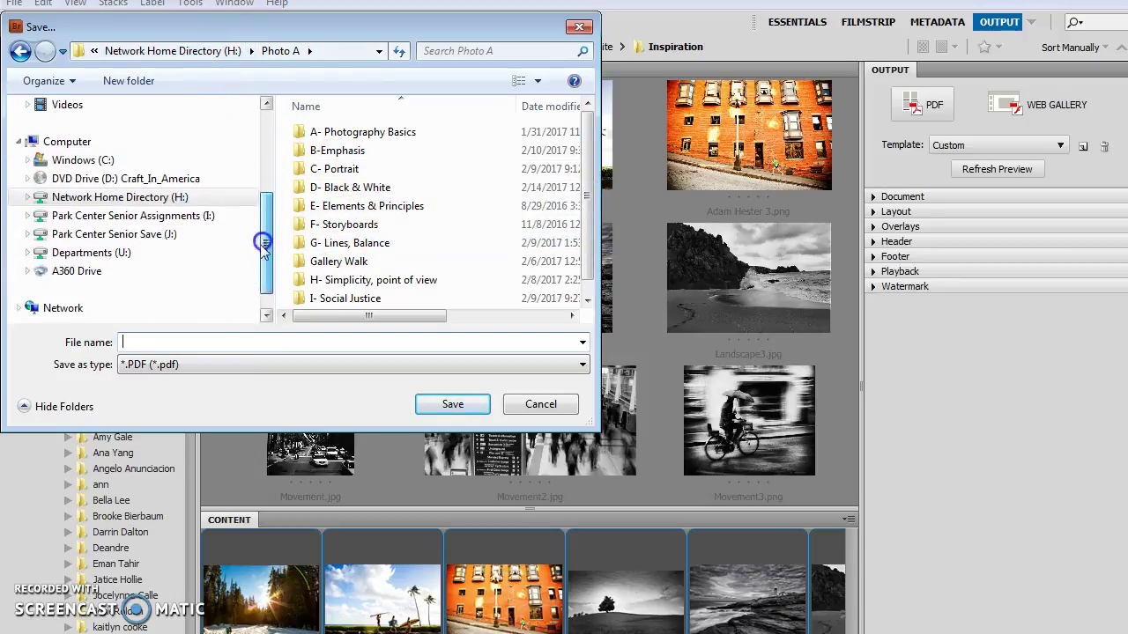
left_click(169, 236)
scroll(384, 218, "down", 5)
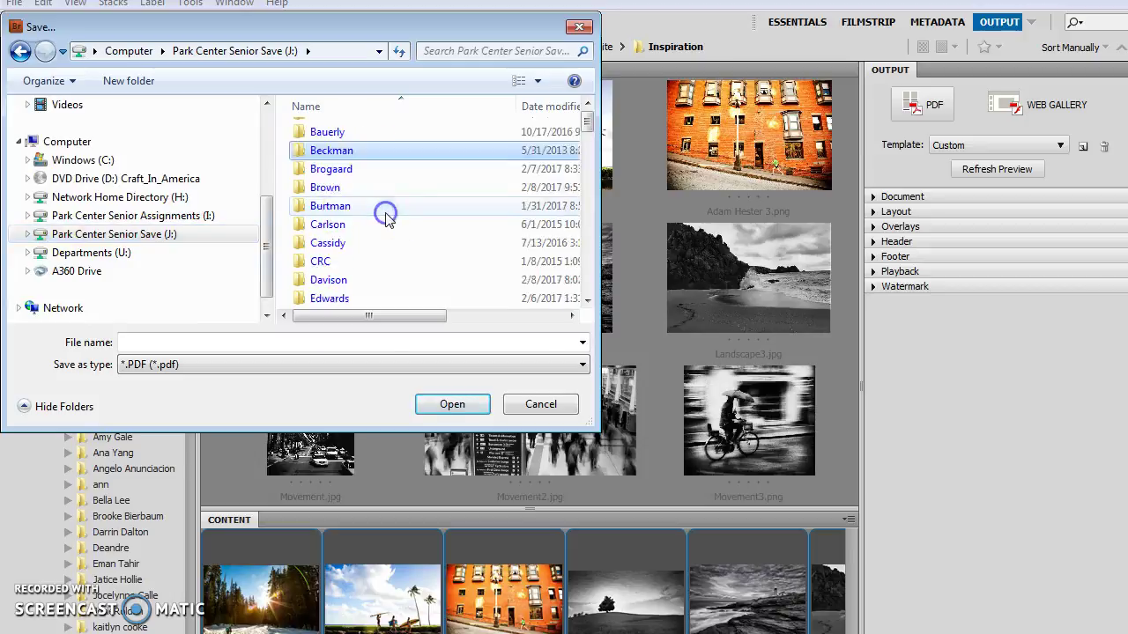
Step: Navigate through the teacher folder, Hour 3, student folder and Black & White into Inspiration
left_click(384, 210)
double_click(384, 210)
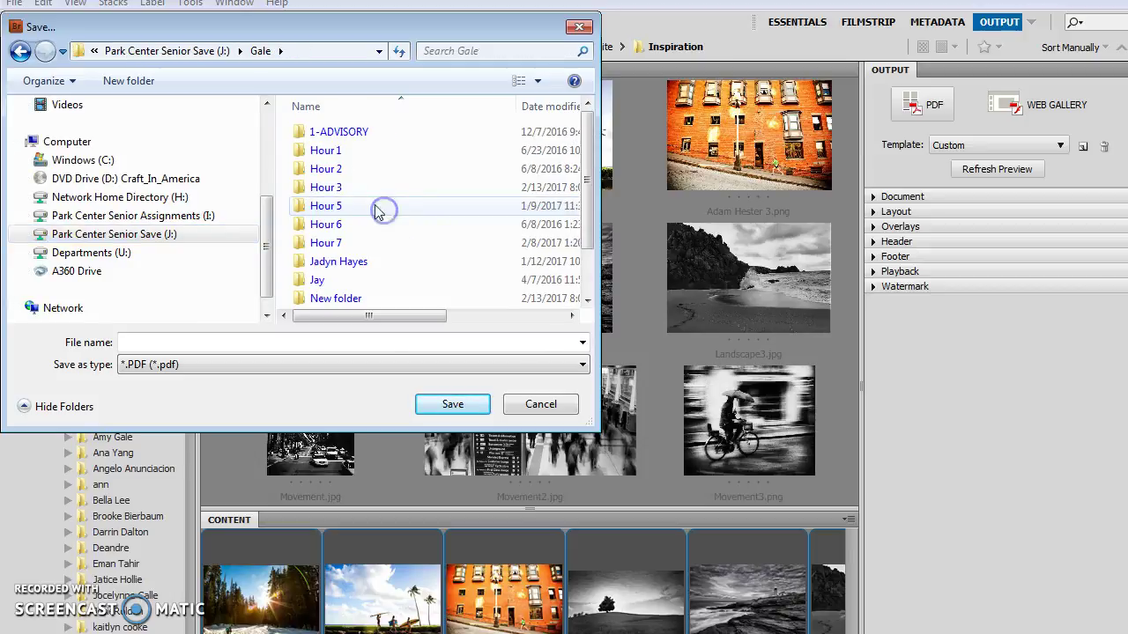
double_click(366, 191)
scroll(366, 196, "down", 1)
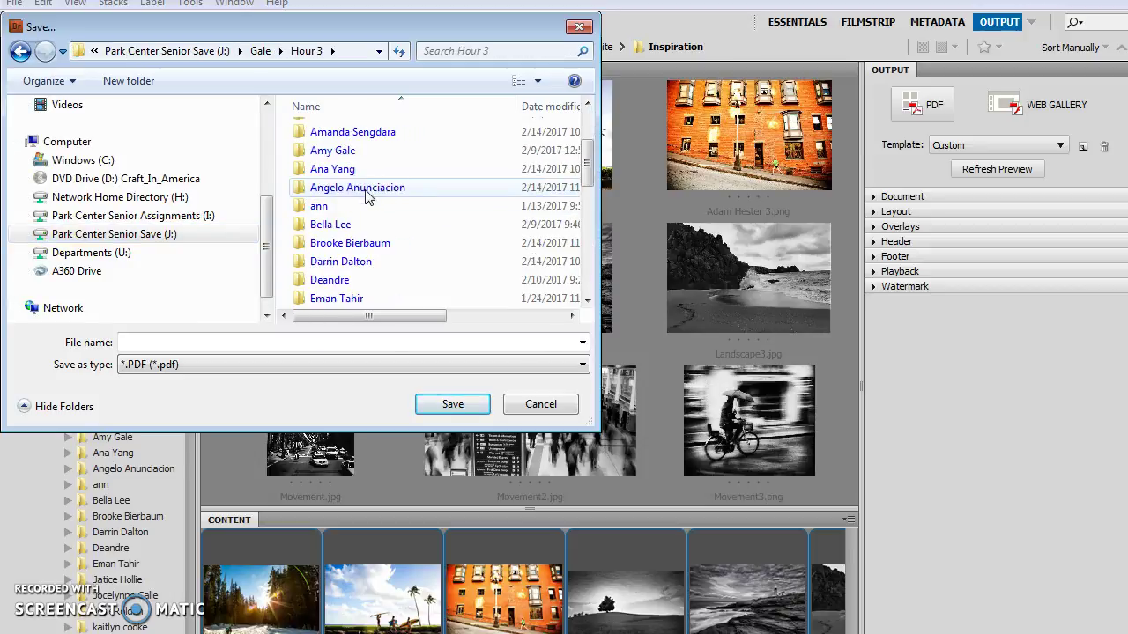
double_click(378, 131)
left_click(366, 134)
double_click(365, 134)
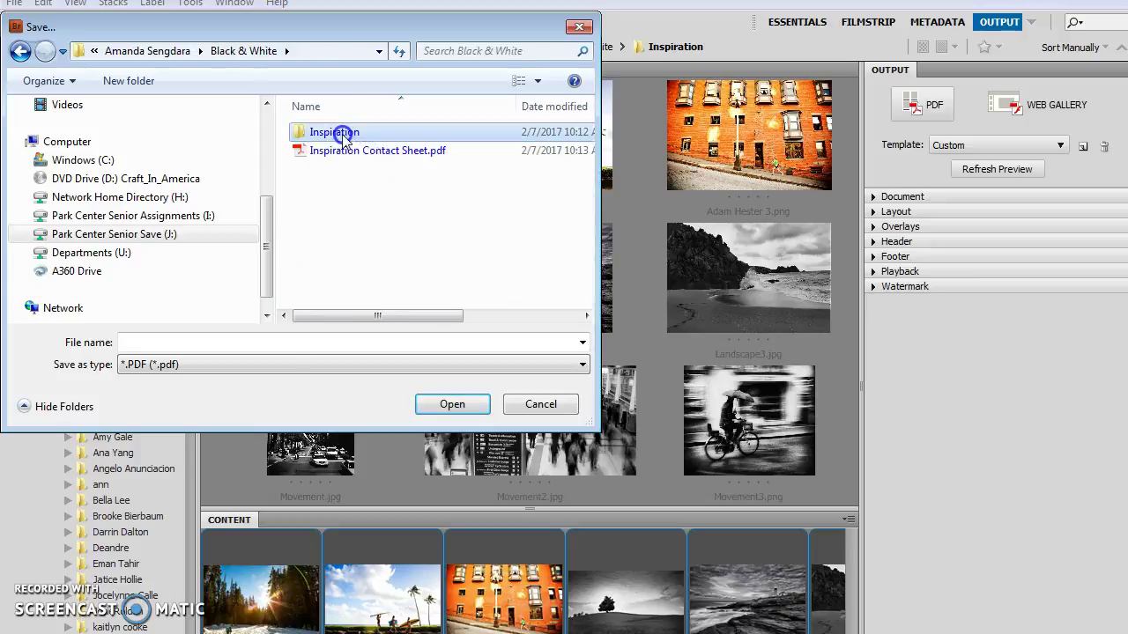
double_click(340, 133)
Step: Name the file 'Co ntact Shee' and save the contact sheet PDF
left_click(335, 342)
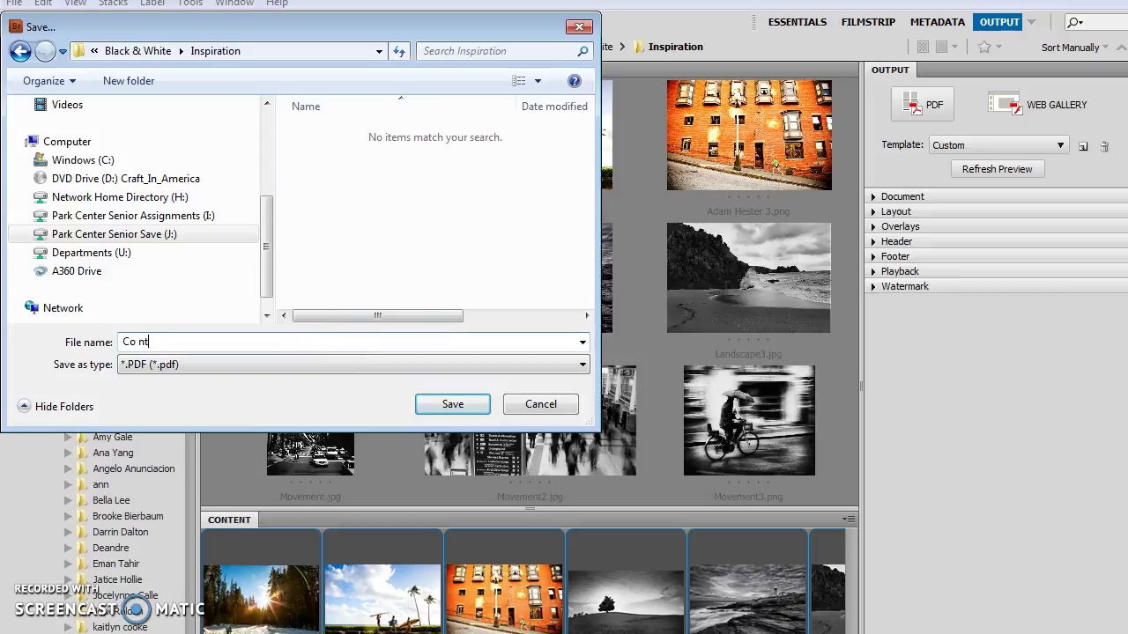
type("Co ntact Shee")
key("Return")
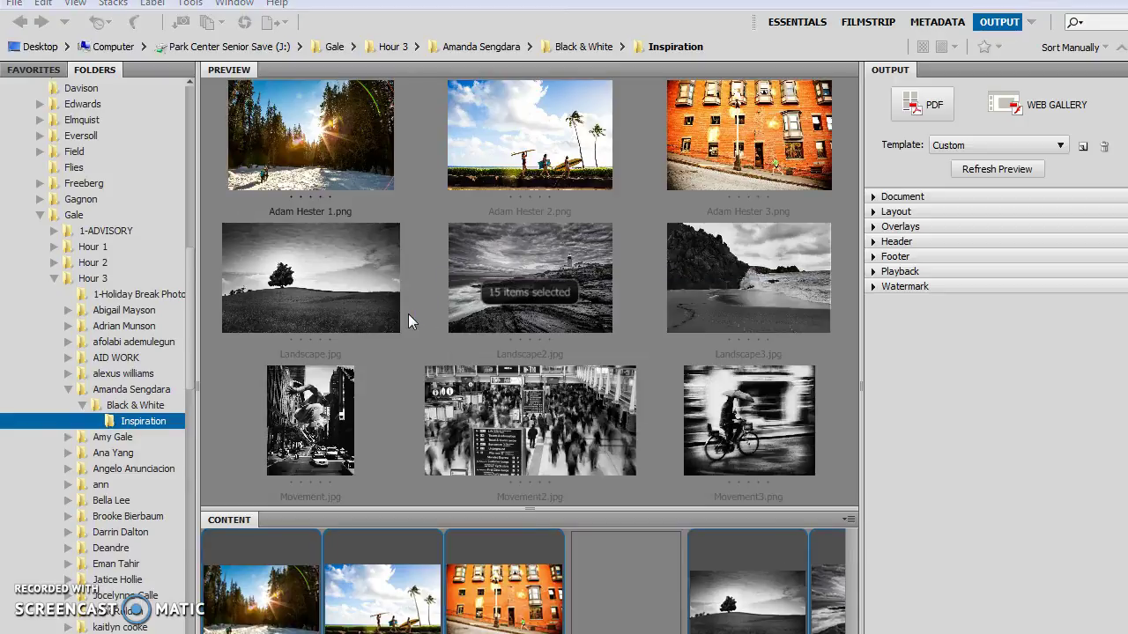
Step: Select Contact Sheet.pdf in the Content panel and open it in Acrobat Reader
left_click(617, 560)
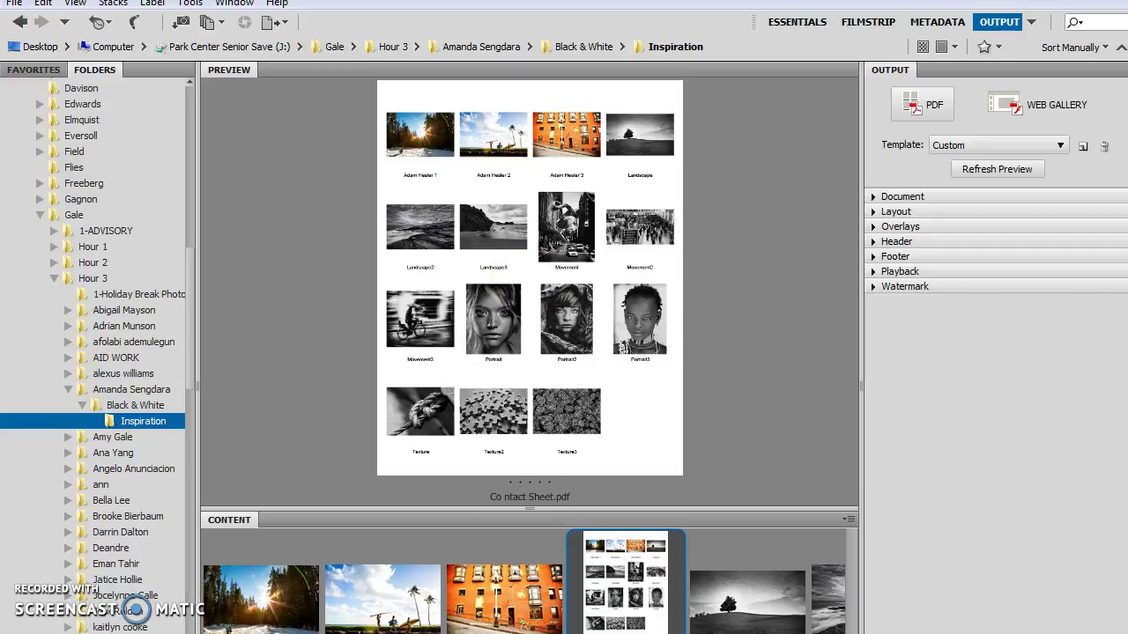
key("ctrl+o")
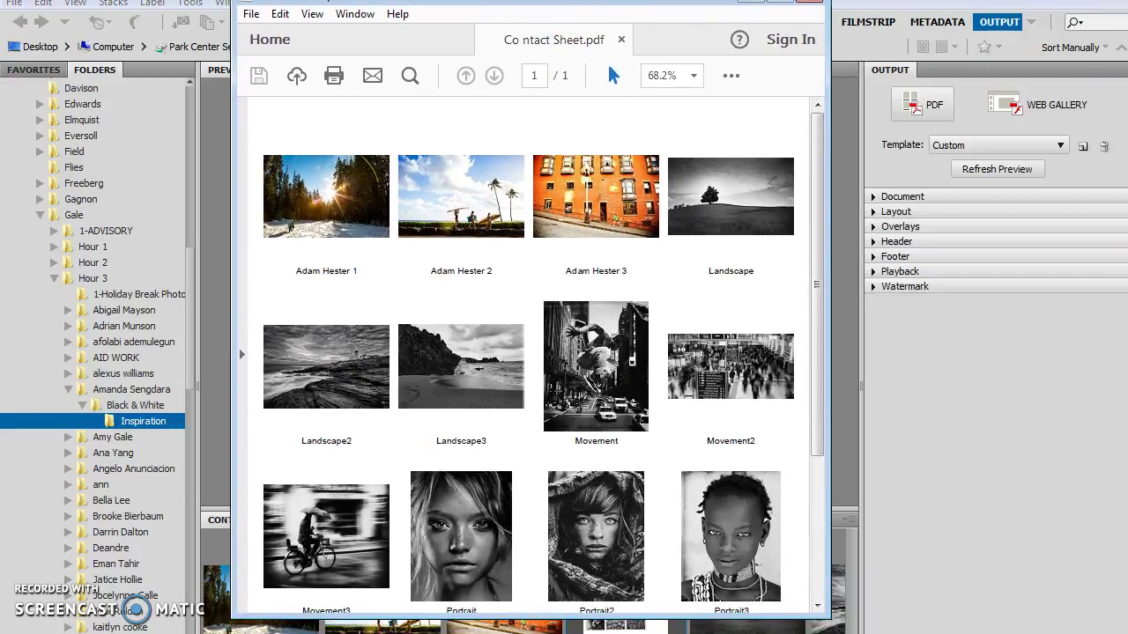
Step: Enlarge the Reader window and scroll through the 15 captioned photos, such as Landscape2 and Portrait3
left_click_drag(599, 7, 649, 171)
scroll(628, 219, "down", 3)
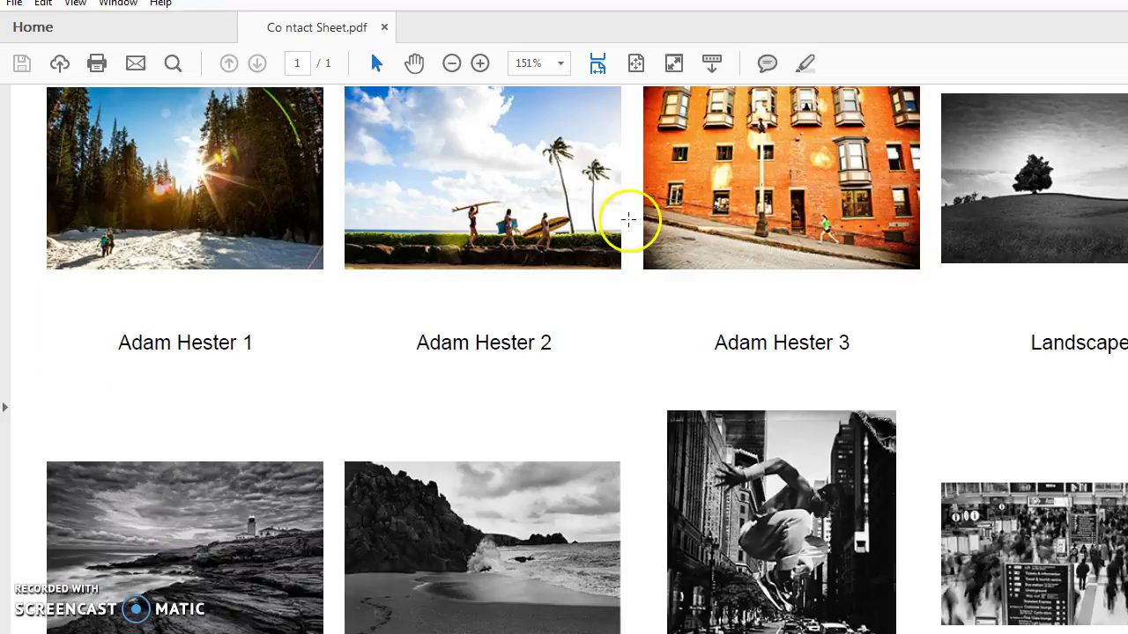
scroll(628, 219, "down", 6)
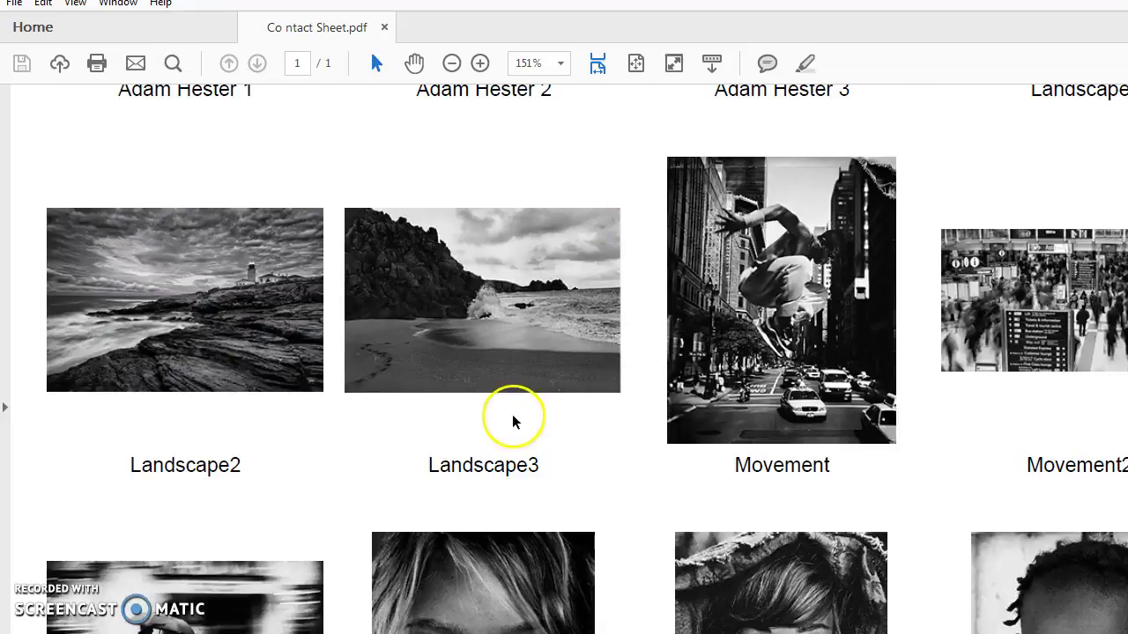
scroll(529, 470, "down", 7)
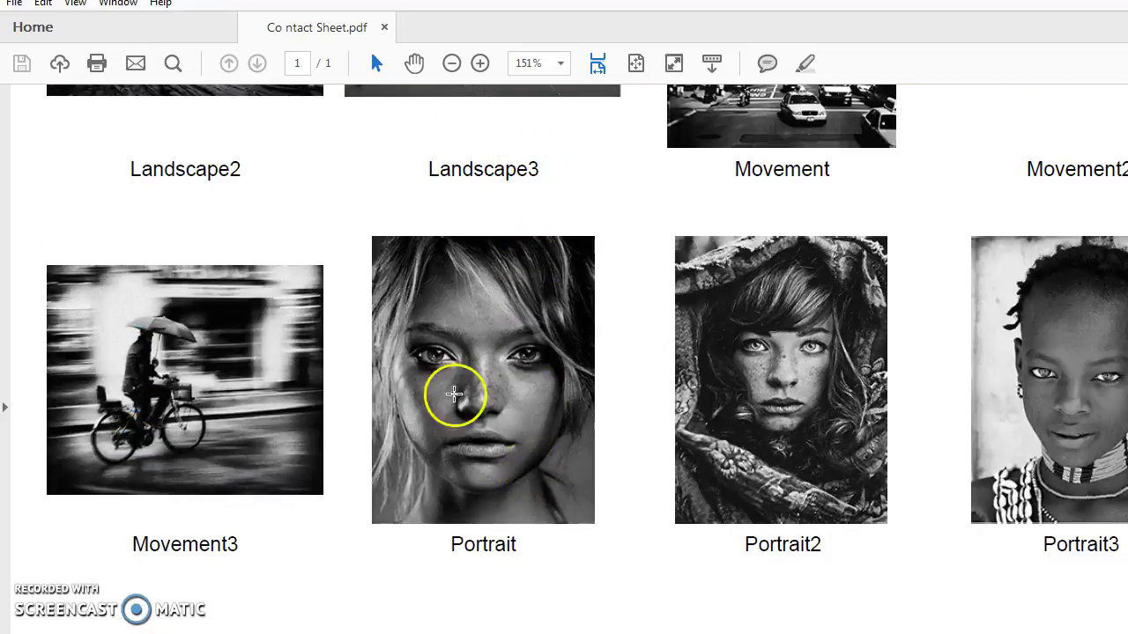
scroll(514, 455, "down", 6)
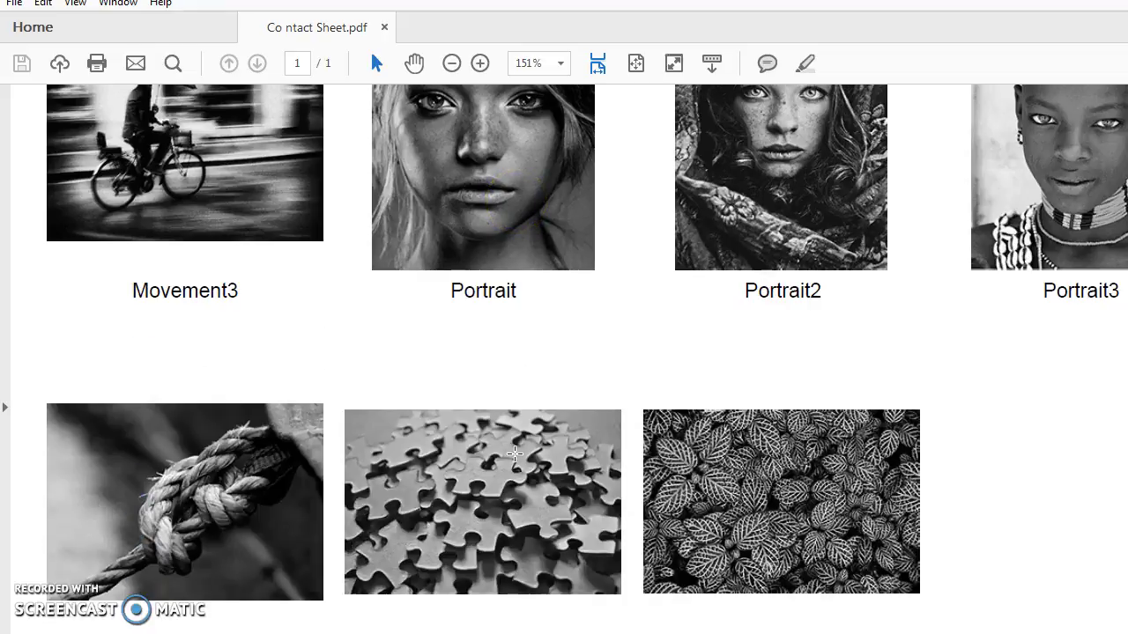
scroll(514, 454, "down", 1)
scroll(515, 453, "up", 20)
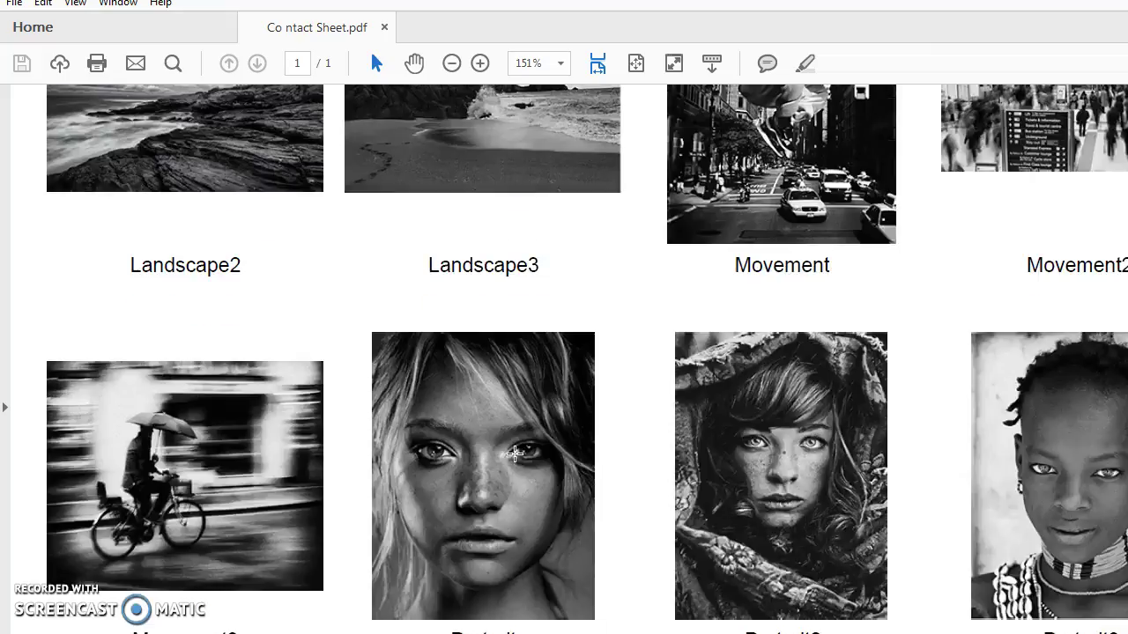